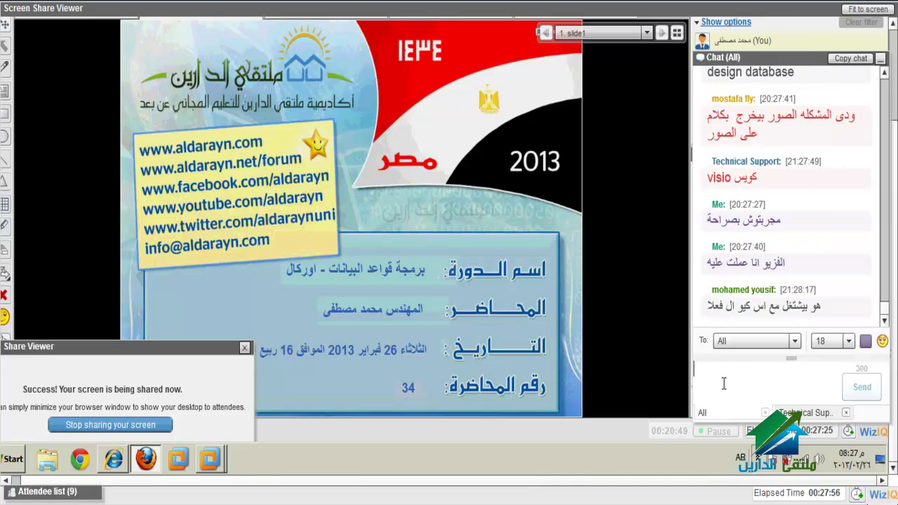
# Post the chat messages "انا برسم عليه الاي ار دي" and "مش هحتاج انا احدد الداتا تيب" to all attendees
pyautogui.write('انا برسم عليه الاي ار دي')
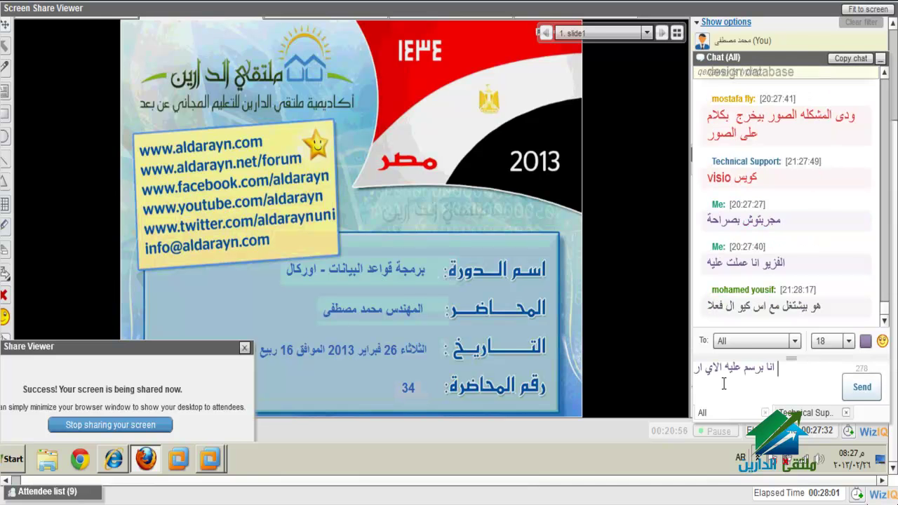
pyautogui.click(862, 386)
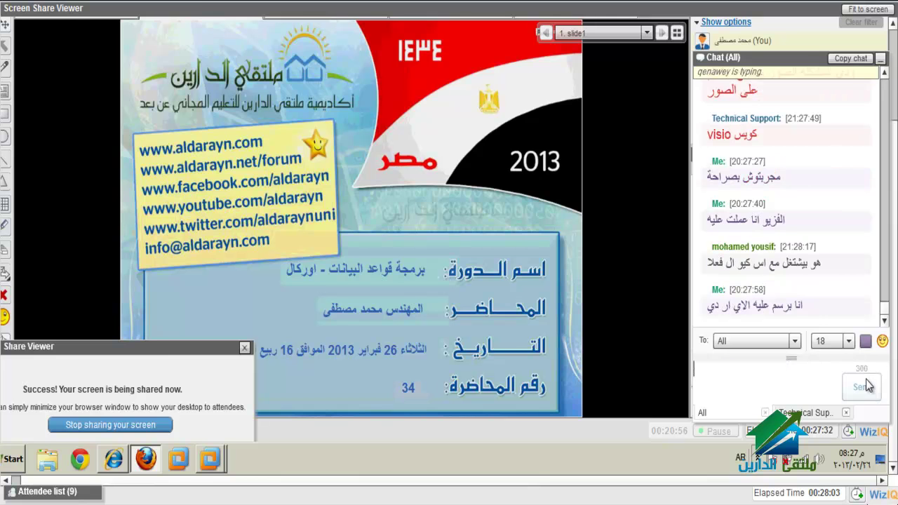
pyautogui.write('مش هحتاج')
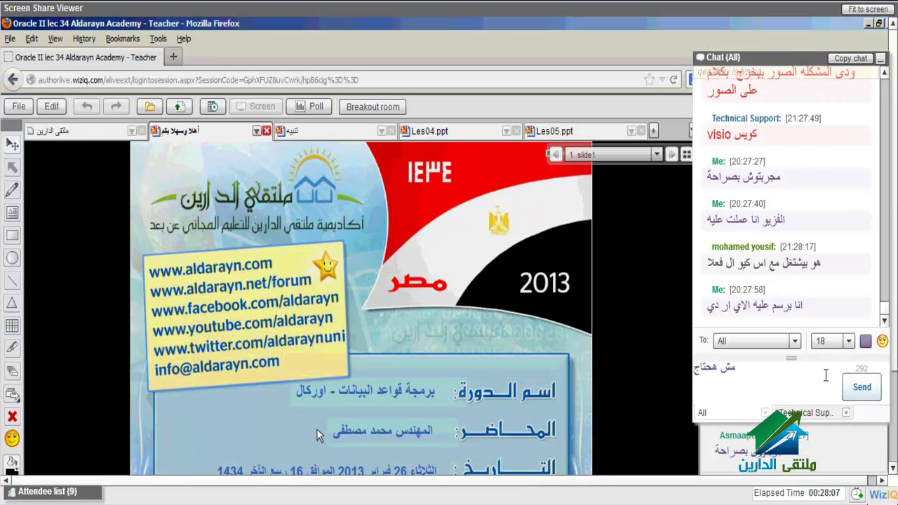
pyautogui.write(' انا ')
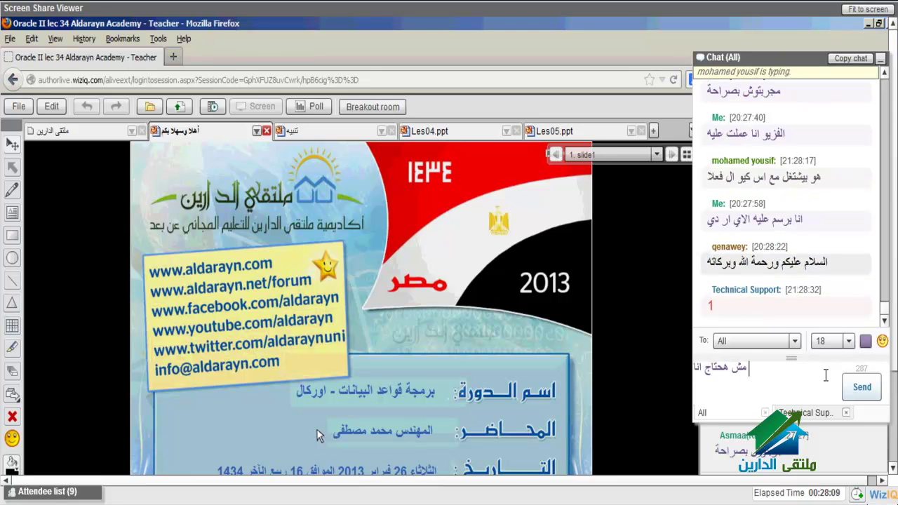
pyautogui.write('احدد الد')
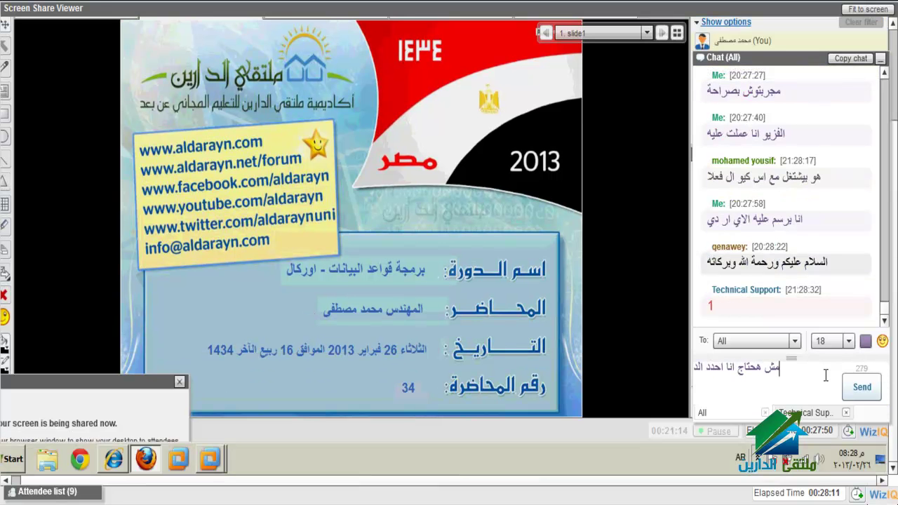
pyautogui.write('اتا تي')
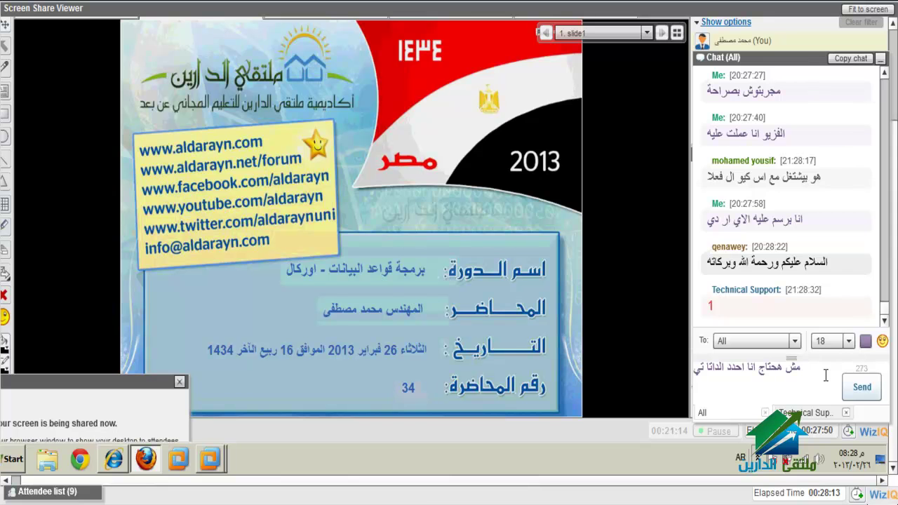
pyautogui.write('ب')
pyautogui.press('Return')
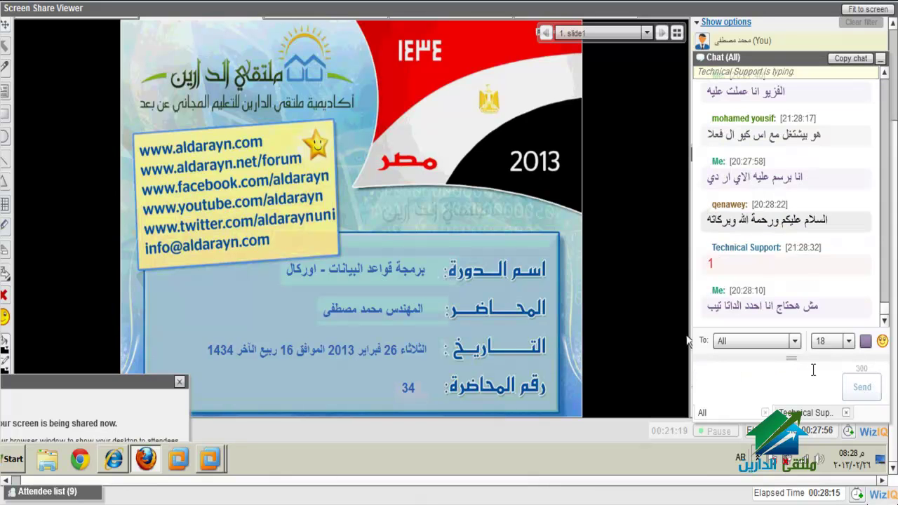
# Lower the chat panel's upper edge to show more of the attendee list, and reply "لا" to all
pyautogui.moveTo(771, 56); pyautogui.dragTo(767, 84)
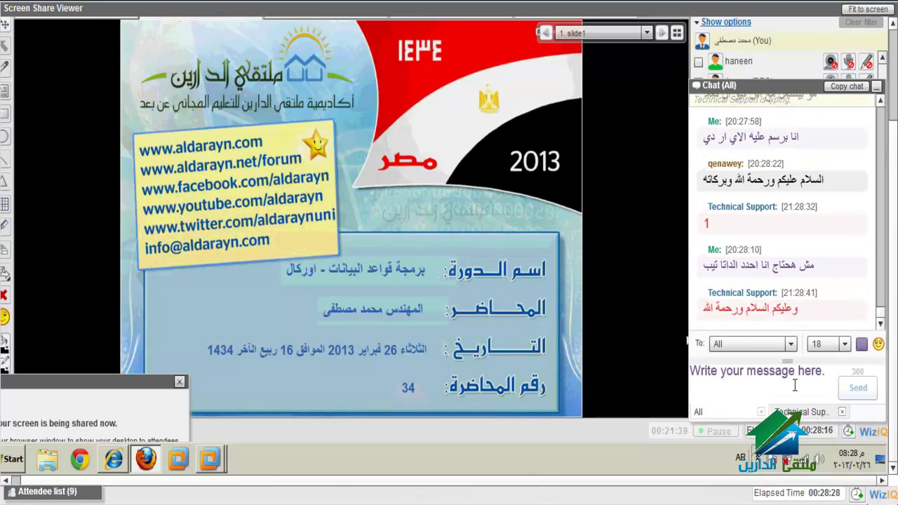
pyautogui.click(789, 382)
pyautogui.write('لا')
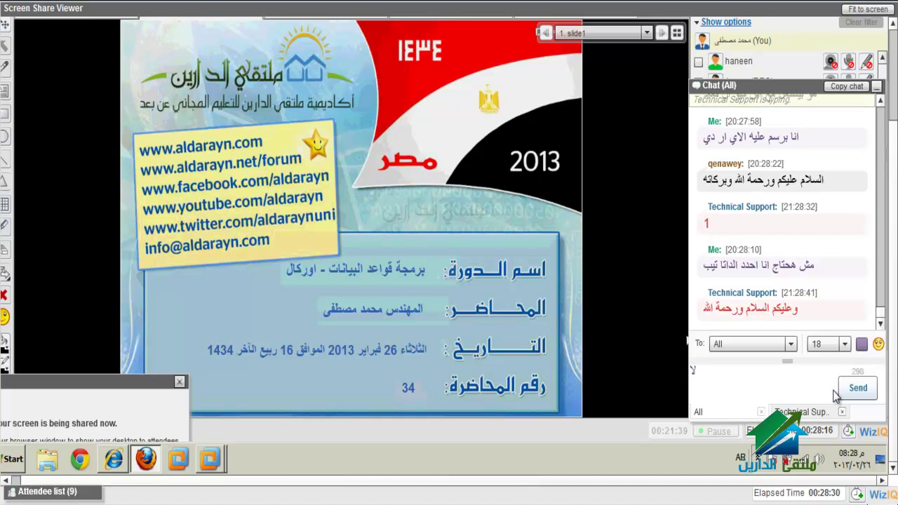
pyautogui.click(865, 387)
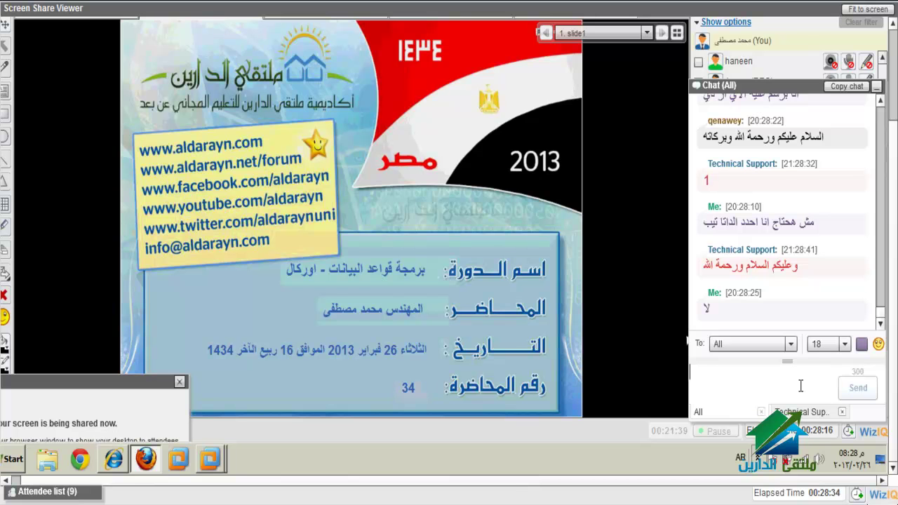
# Post the chat message "انا رسمت الفيزيكال ولوجيكال ببنامج data modeler" to all attendees
pyautogui.write('انا')
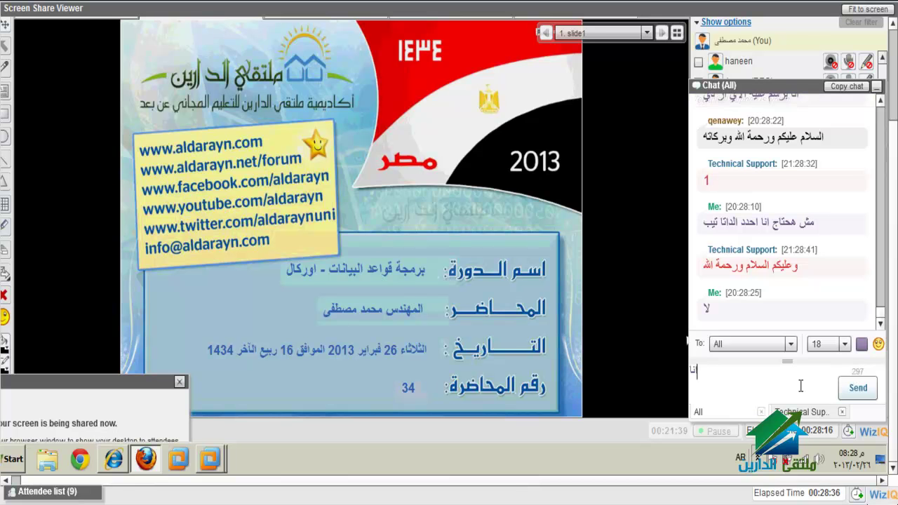
pyautogui.write(' رسم')
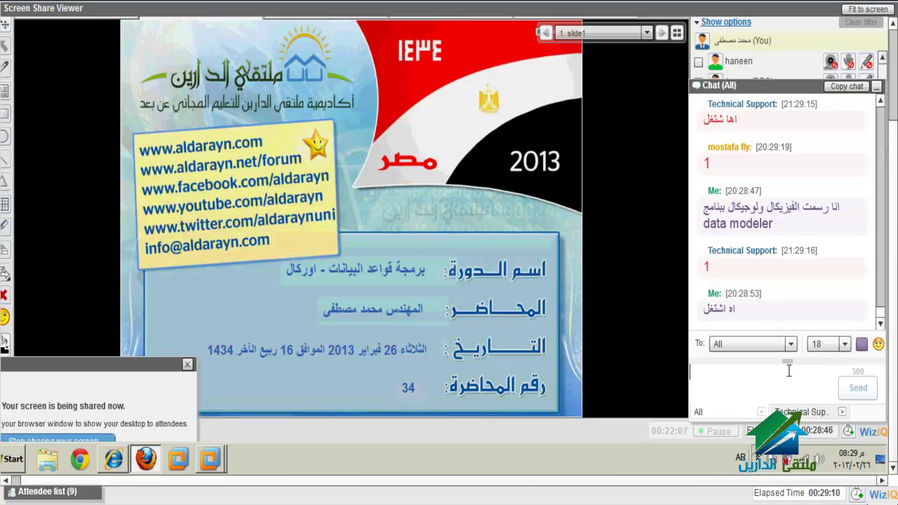
pyautogui.click(877, 91)
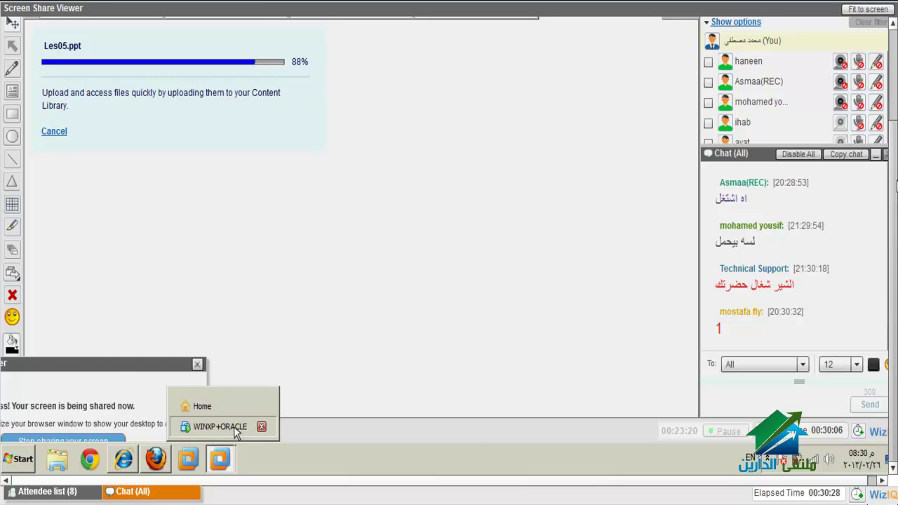
# Switch to the WINXP+ORACLE virtual machine and launch Oracle JDeveloper 10g from its installed programs
pyautogui.click(220, 426)
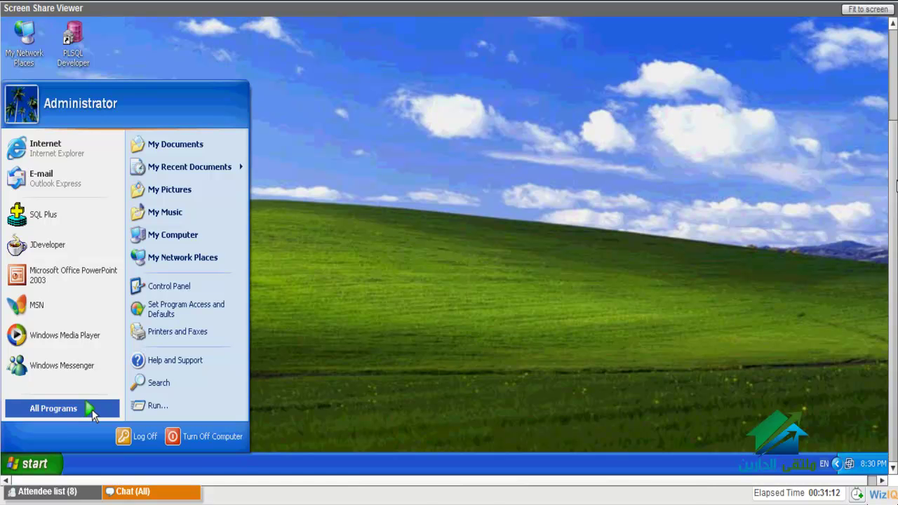
pyautogui.click(53, 408)
pyautogui.moveTo(182, 306)
pyautogui.moveTo(333, 309)
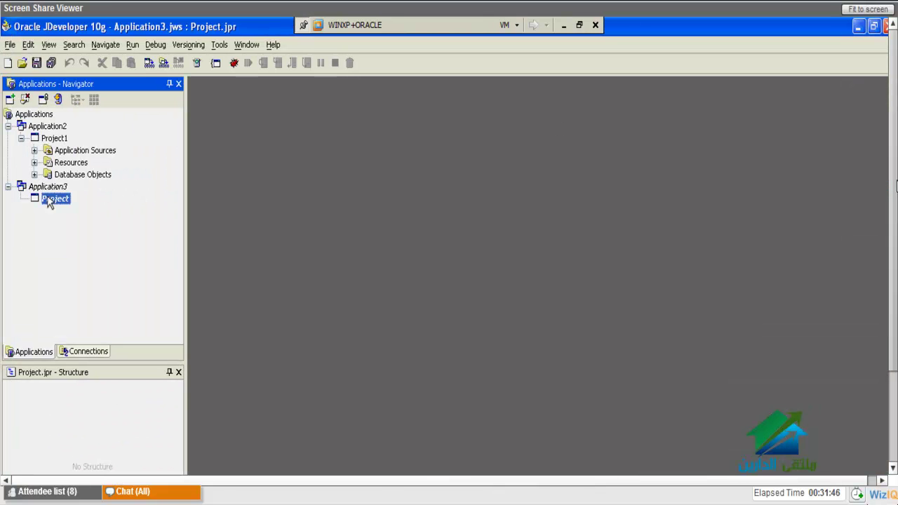
# Open the New Gallery for Application3's Project, expand the General category and filter by All Technologies
pyautogui.hotkey('alt', 'f')
pyautogui.press('Escape')
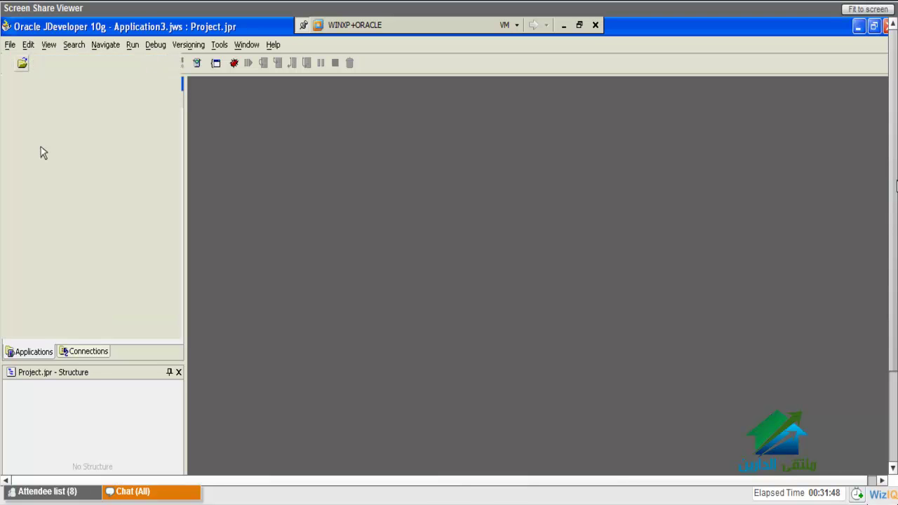
pyautogui.click(28, 64)
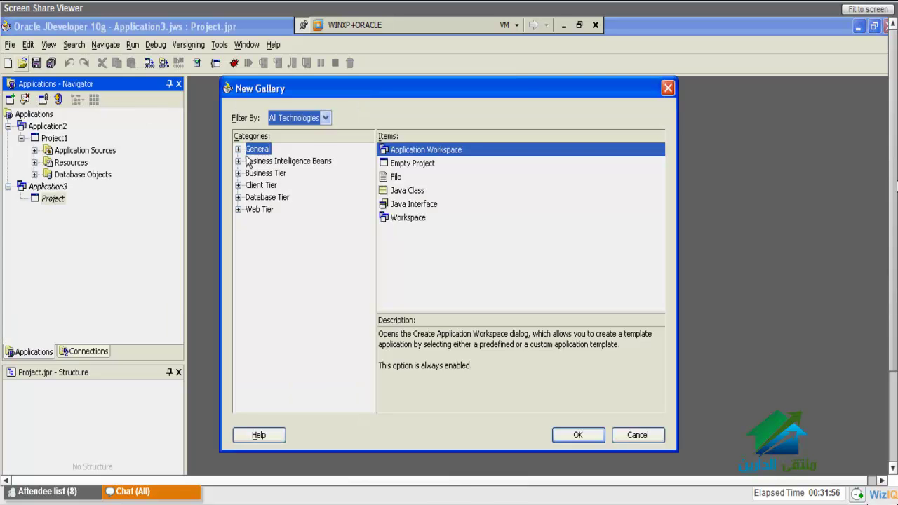
pyautogui.click(239, 150)
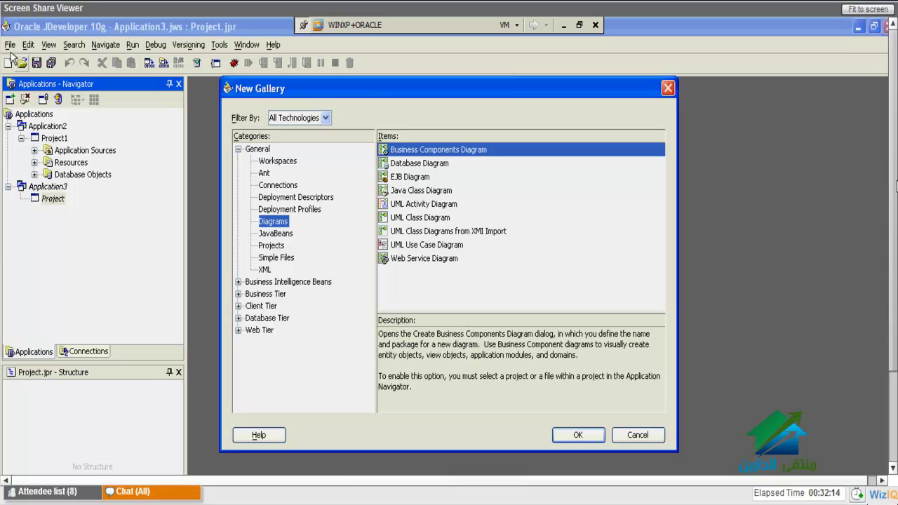
pyautogui.click(326, 118)
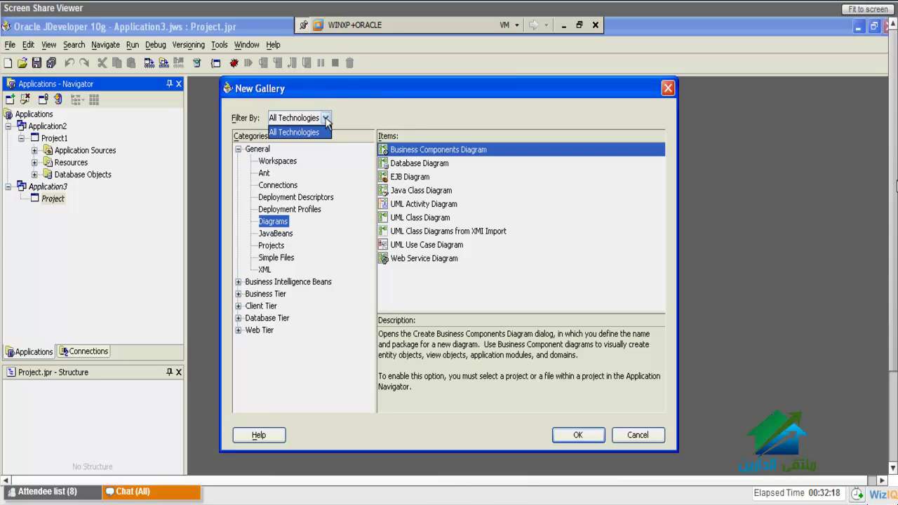
pyautogui.click(314, 132)
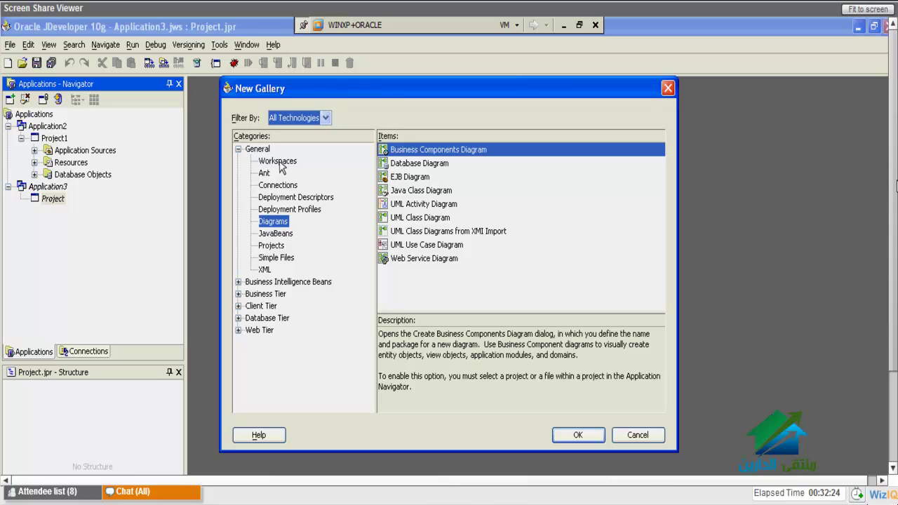
# Browse the General subcategories and choose a Database Diagram from Diagrams as the new item
pyautogui.click(277, 162)
pyautogui.click(266, 173)
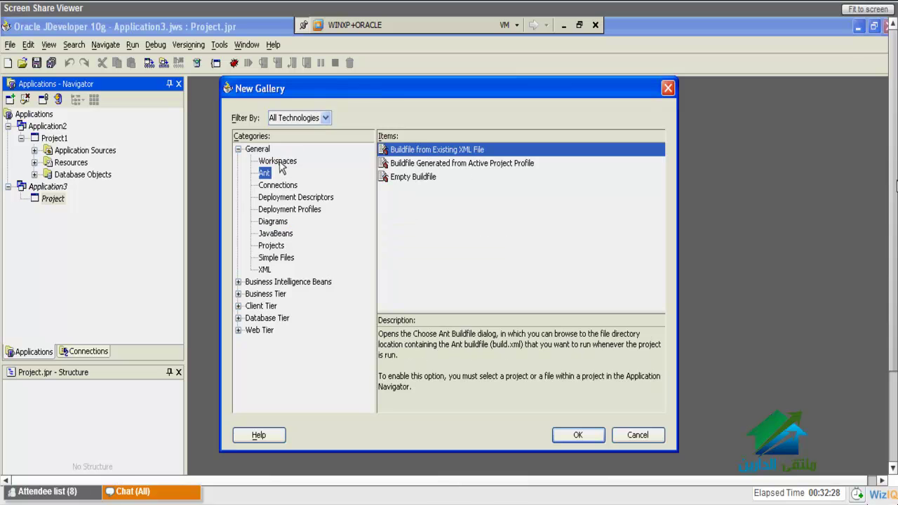
pyautogui.click(276, 184)
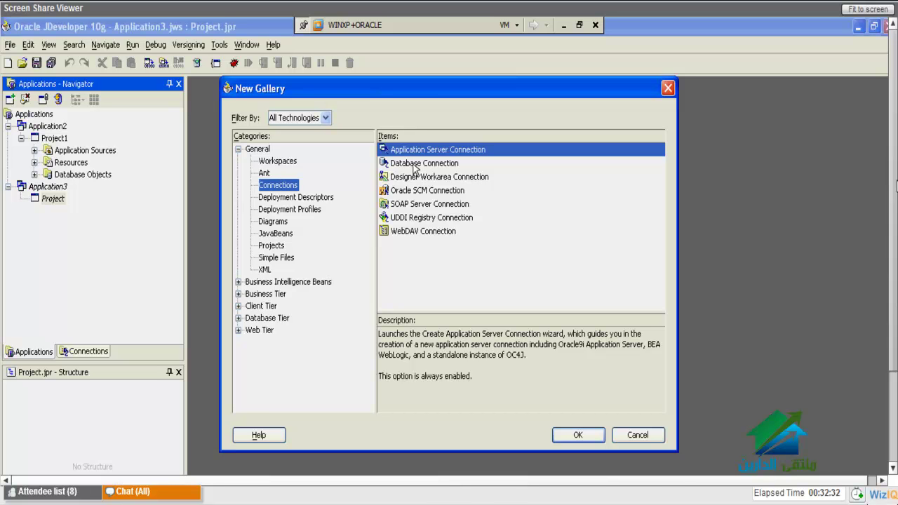
pyautogui.click(272, 221)
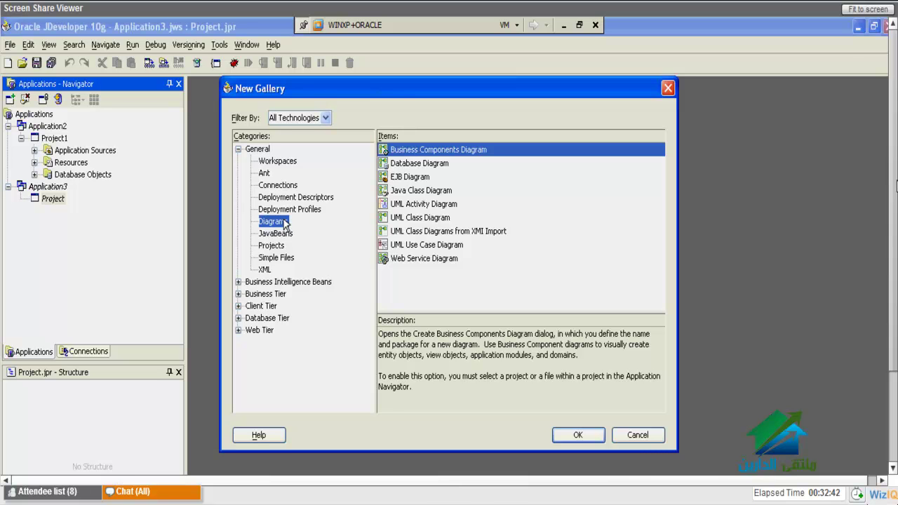
pyautogui.press('Down')
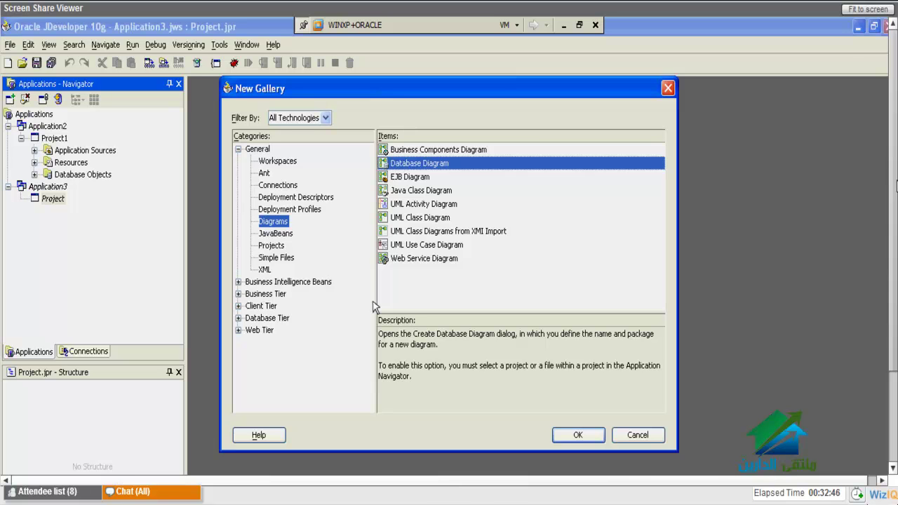
pyautogui.press('Return')
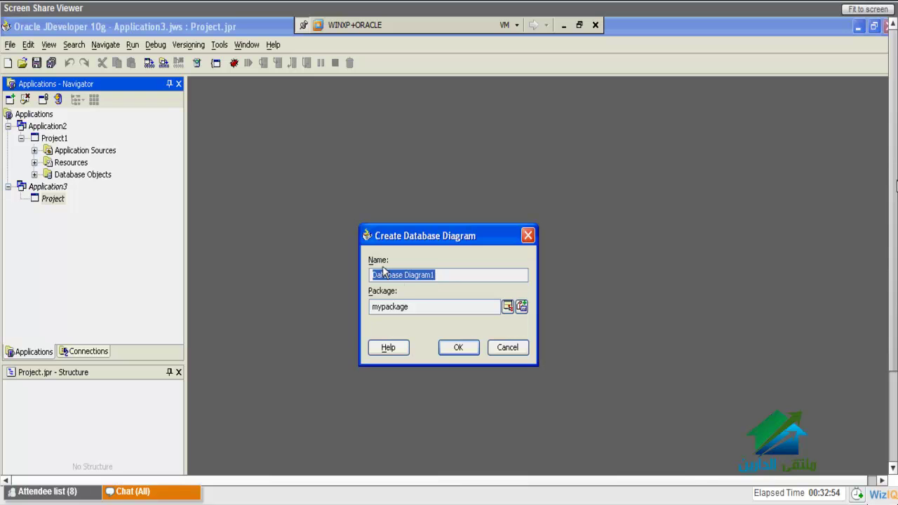
# Name the database diagram pharmacy, set its package to pharmpckg and create it
pyautogui.write('pha')
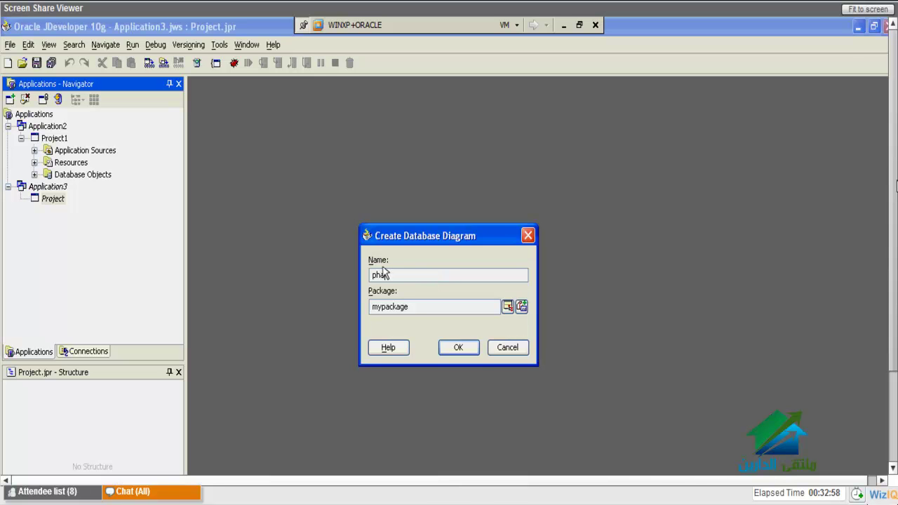
pyautogui.write('rmacy')
pyautogui.doubleClick(424, 309)
pyautogui.write('pha')
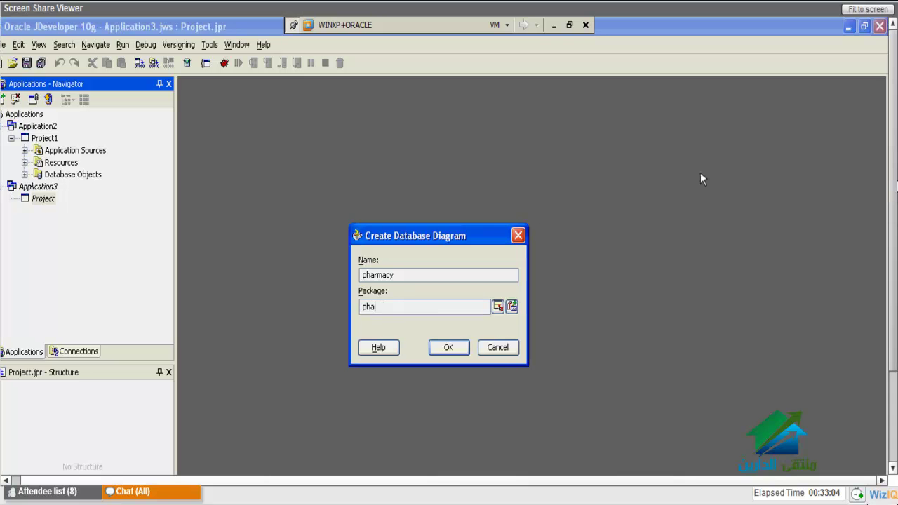
pyautogui.write('rmpckg')
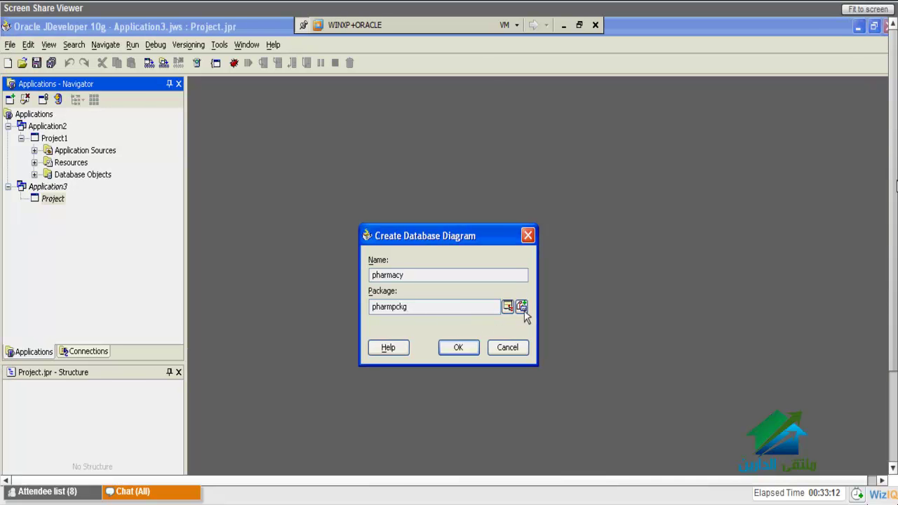
pyautogui.click(459, 347)
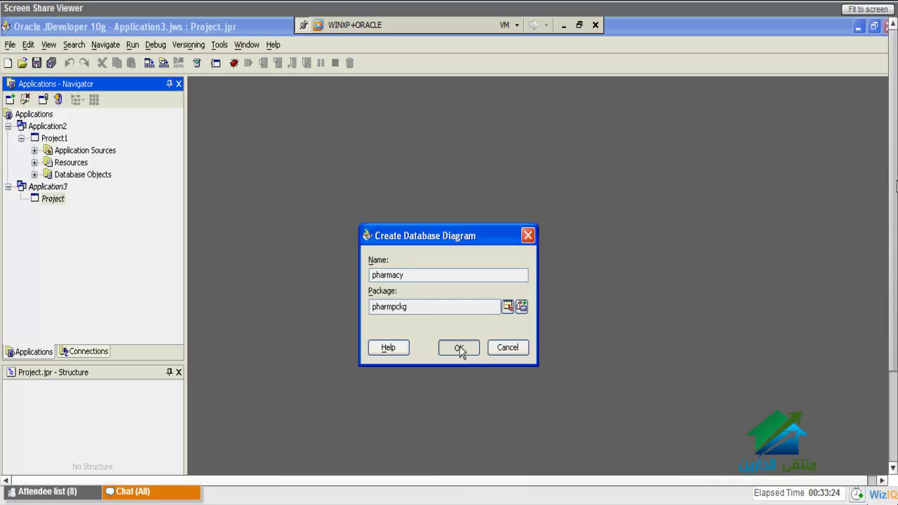
pyautogui.click(459, 347)
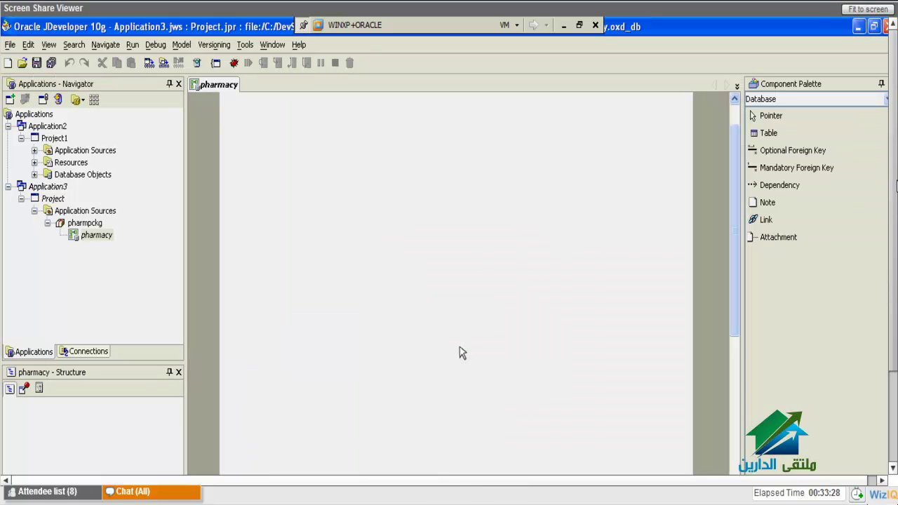
# Narrow the applications navigator and make the pharmacy diagram's page wider through the page setup
pyautogui.moveTo(186, 313); pyautogui.dragTo(156, 309)
pyautogui.hotkey('alt', 'f')
pyautogui.press('Up')
pyautogui.press('Up')
pyautogui.press('Up')
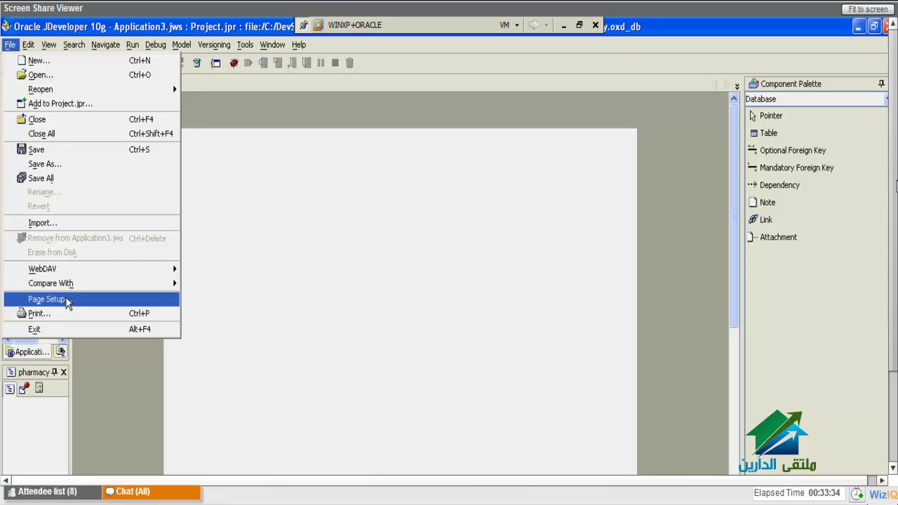
pyautogui.click(67, 300)
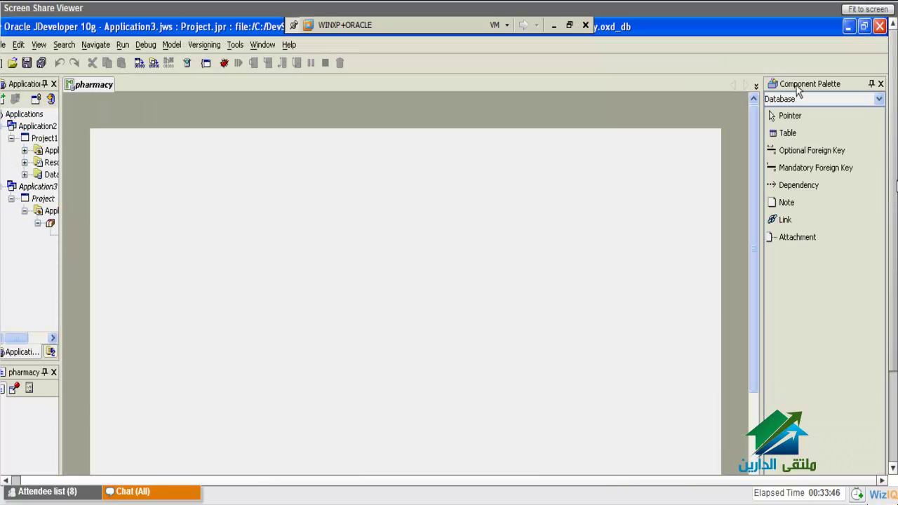
# Check the available component categories, keep Database, and place a new table near the upper-left corner of the pharmacy diagram page
pyautogui.click(806, 98)
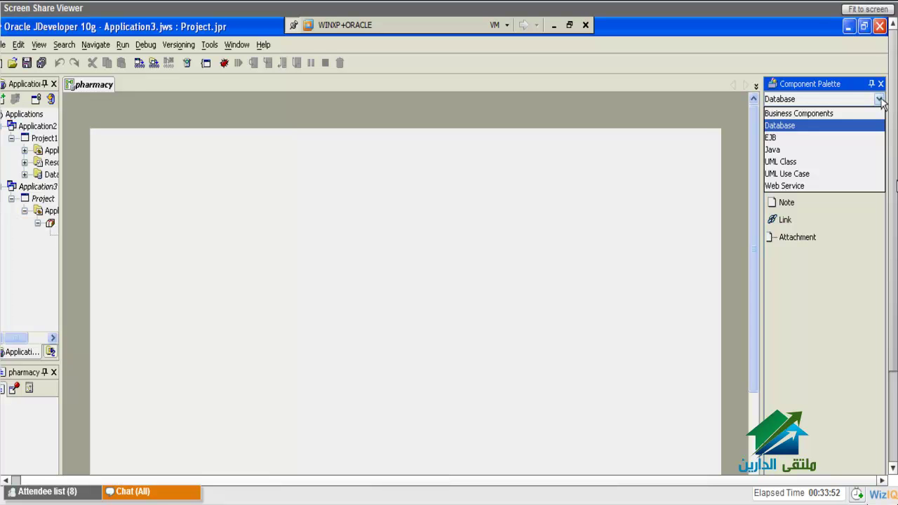
pyautogui.click(879, 100)
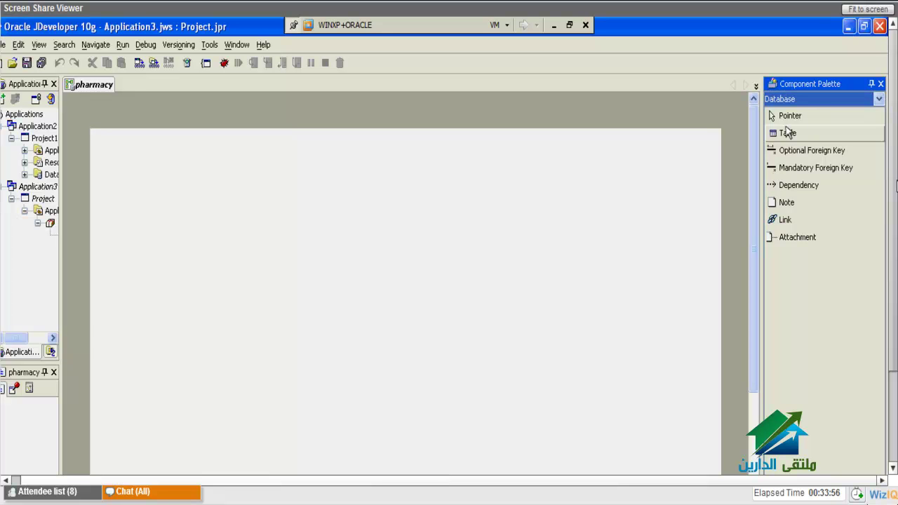
pyautogui.click(787, 132)
pyautogui.click(157, 165)
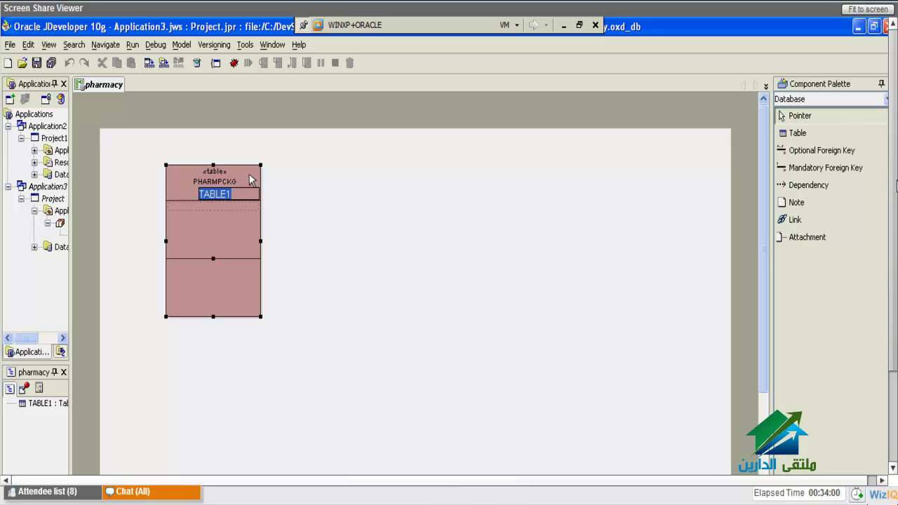
# Name the new table in the pharmacy diagram items
pyautogui.write('it')
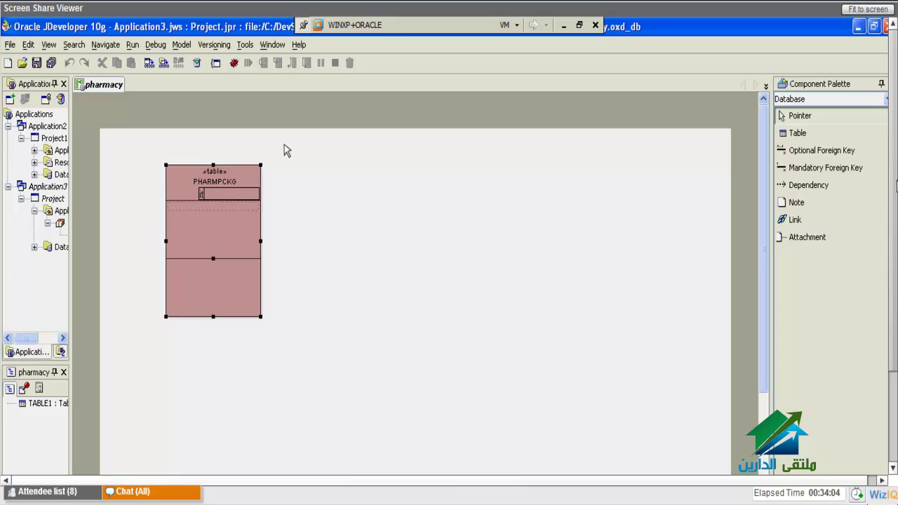
pyautogui.write('ems')
pyautogui.click(277, 204)
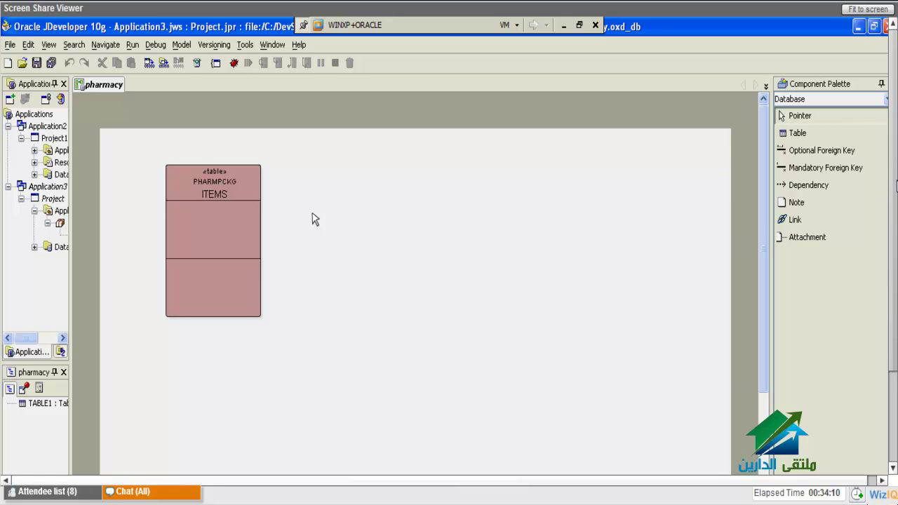
# Add an integer column item_id and a varchar2(20) column item_name to the ITEMS table directly in the diagram
pyautogui.click(232, 221)
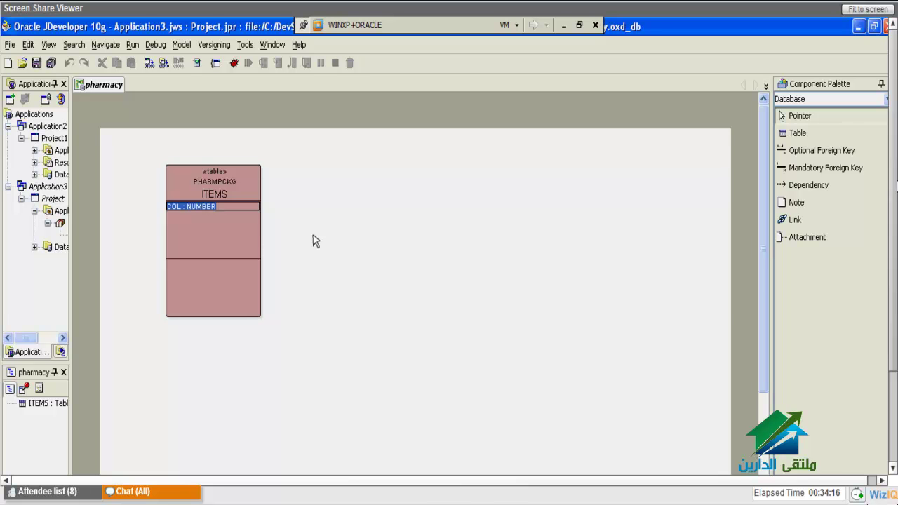
pyautogui.write('item_id:in')
pyautogui.press('Return')
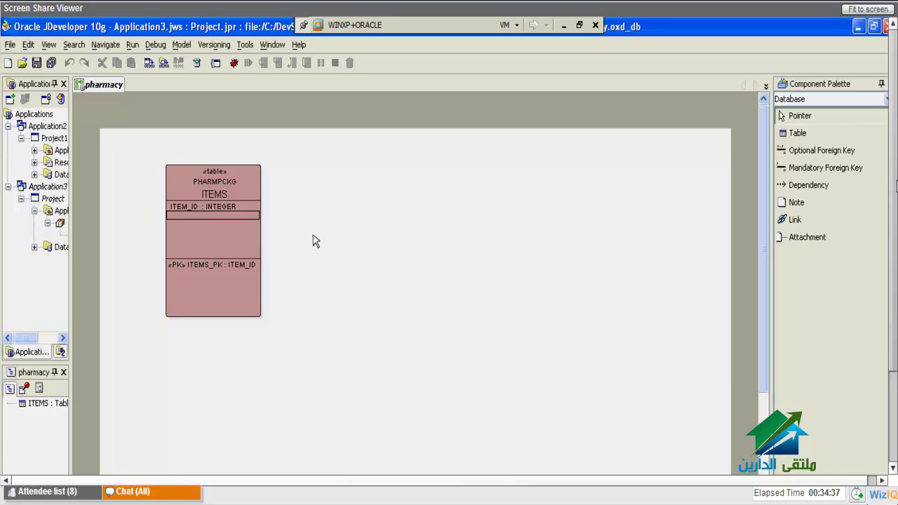
pyautogui.write('item_name:varchar2(20)')
pyautogui.press('Return')
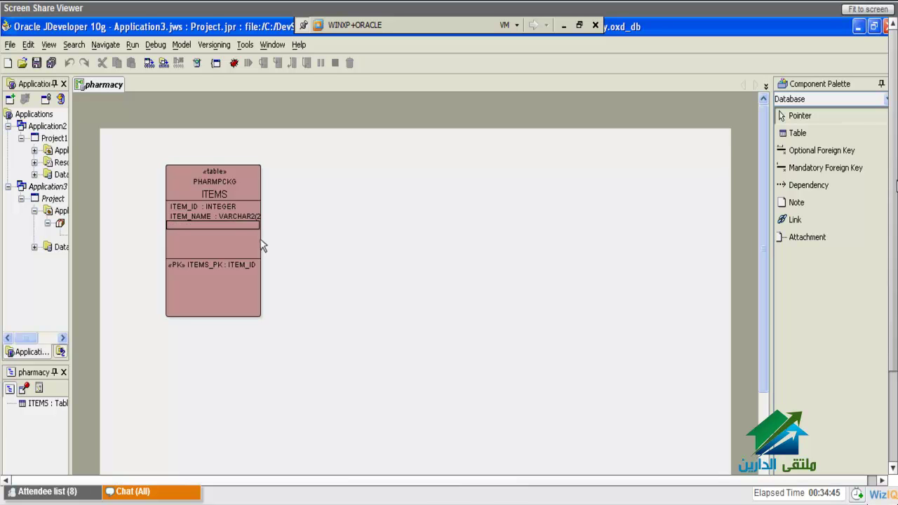
pyautogui.click(244, 225)
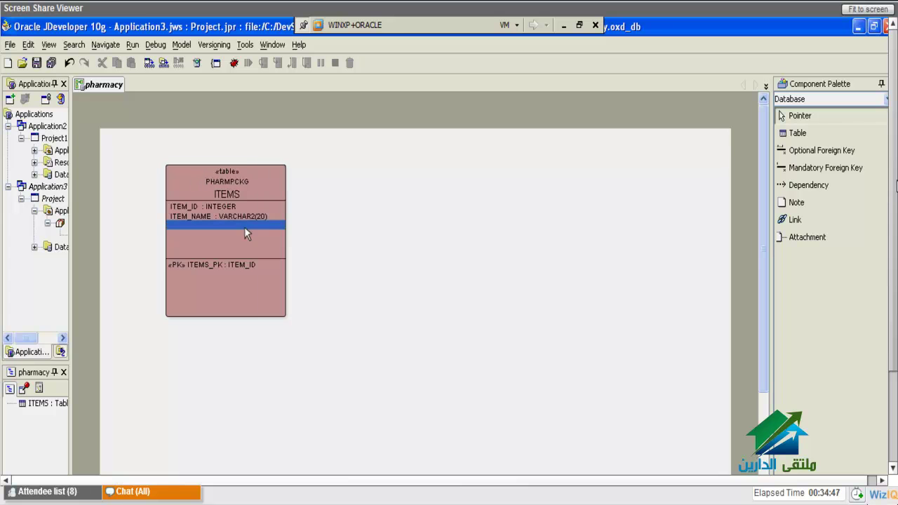
# Open the ITEMS table's definition for editing and add a column item_color with datatype VARCHAR2 and size 20
pyautogui.click(207, 197)
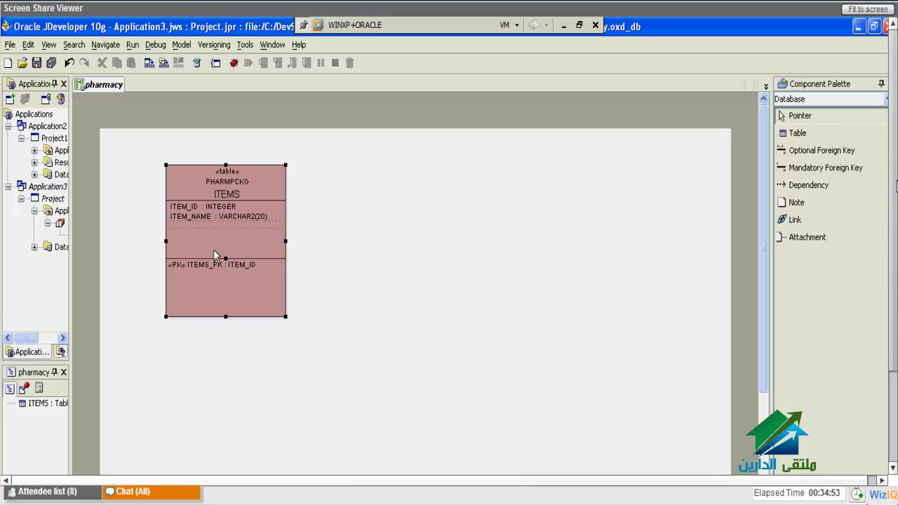
pyautogui.rightClick(221, 307)
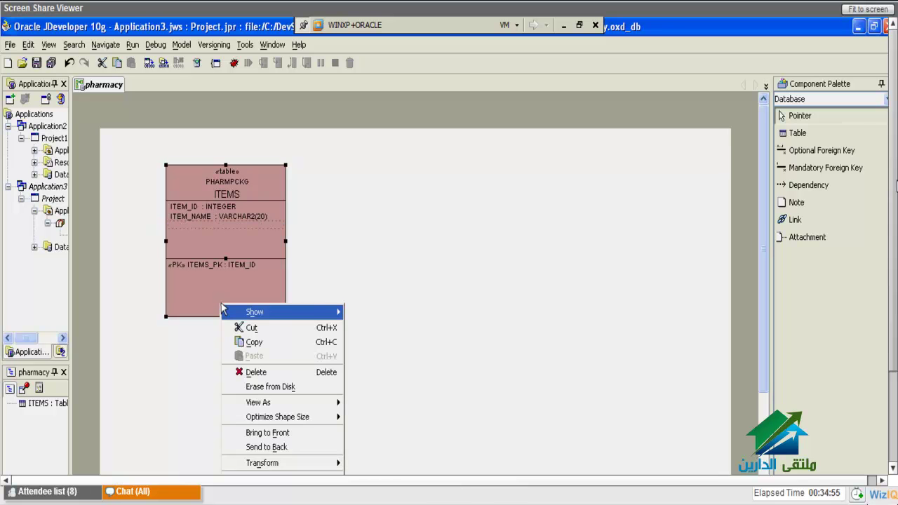
pyautogui.doubleClick(221, 306)
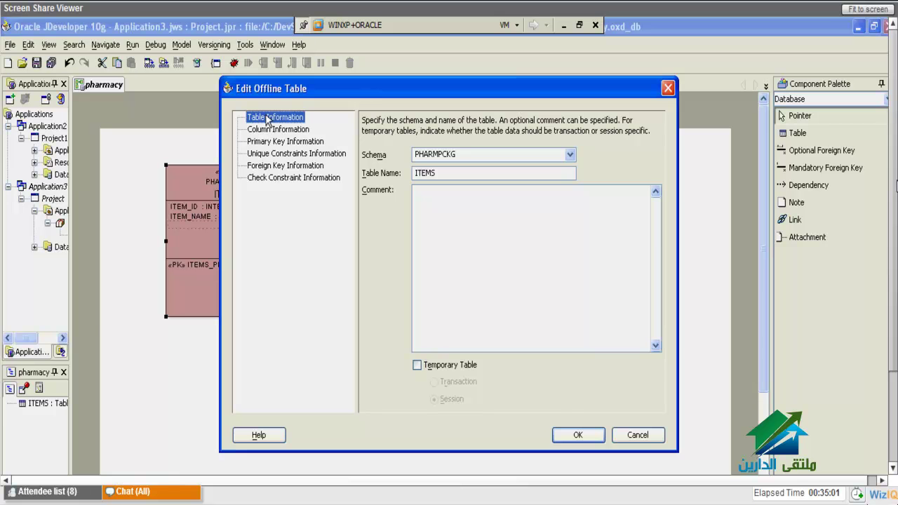
pyautogui.click(271, 129)
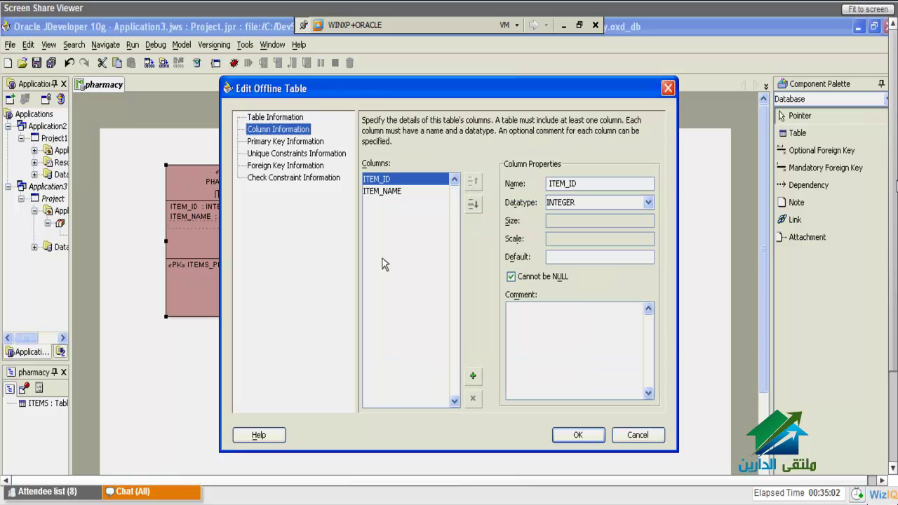
pyautogui.click(473, 377)
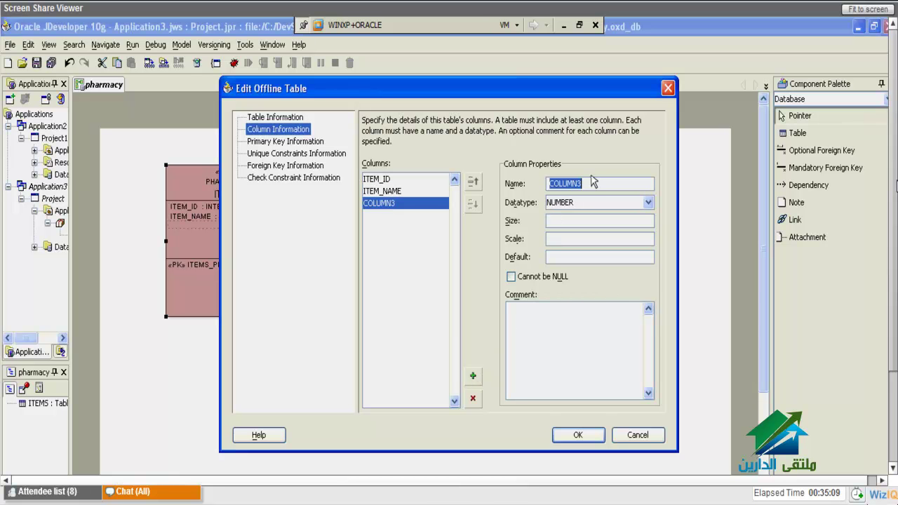
pyautogui.write('item_co')
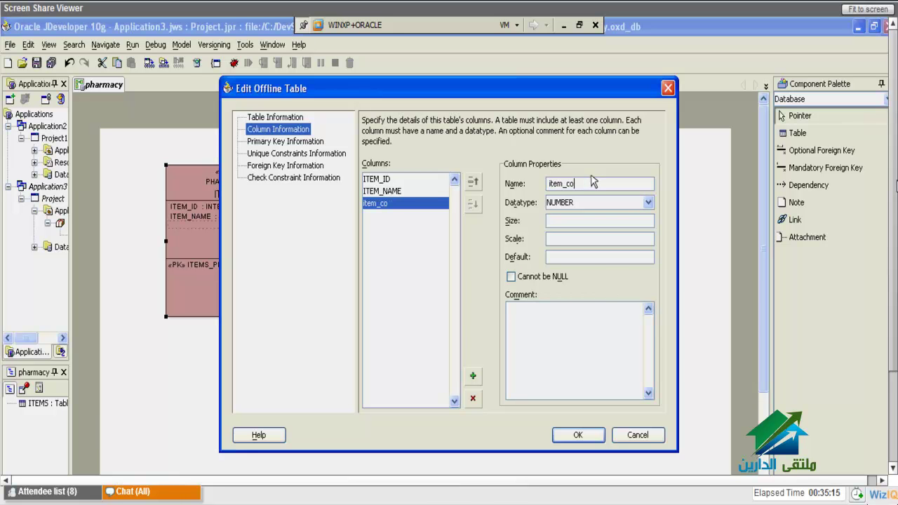
pyautogui.write('lor')
pyautogui.press('Tab')
pyautogui.press('v')
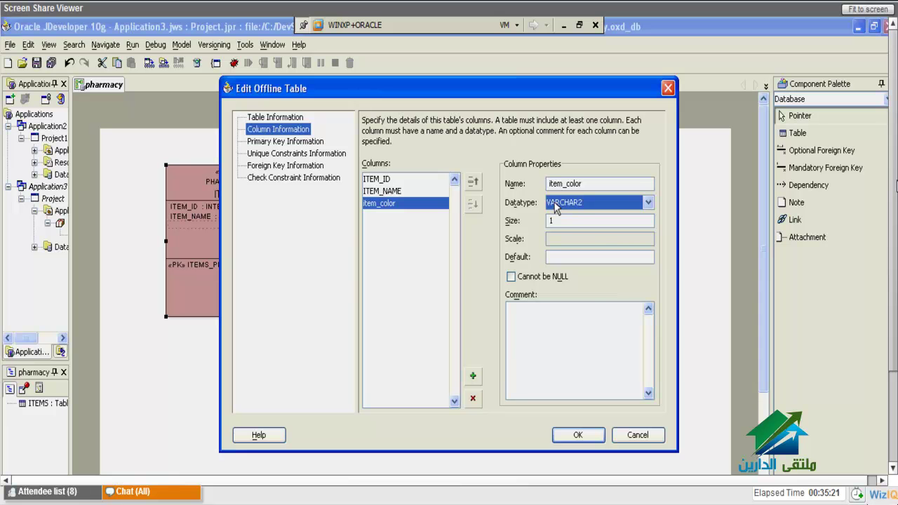
pyautogui.doubleClick(570, 220)
pyautogui.write('20')
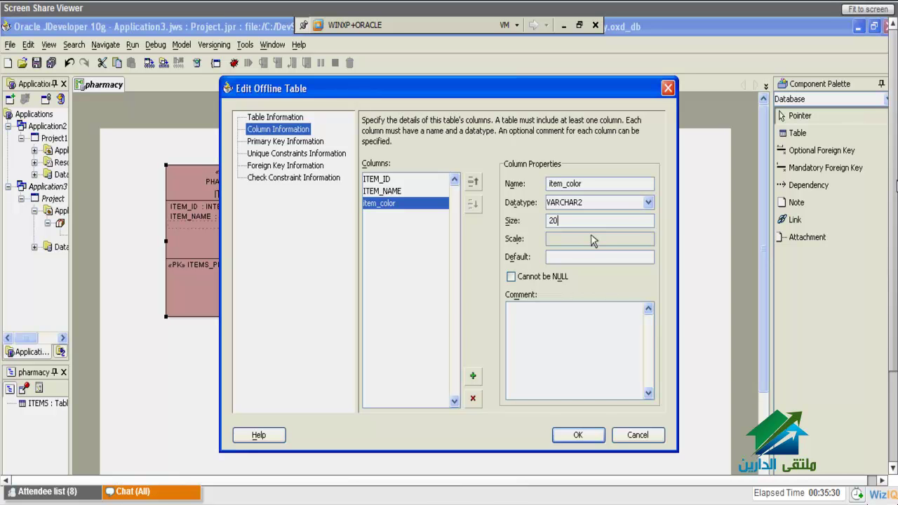
# Give the item_color column the default value 'red', enclosed in single quotes
pyautogui.click(587, 256)
pyautogui.write('red')
pyautogui.click(385, 179)
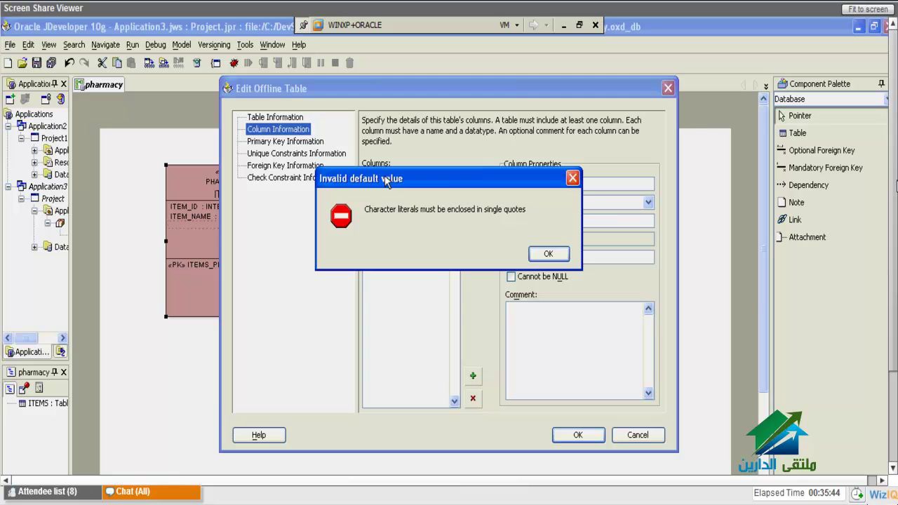
pyautogui.press('Return')
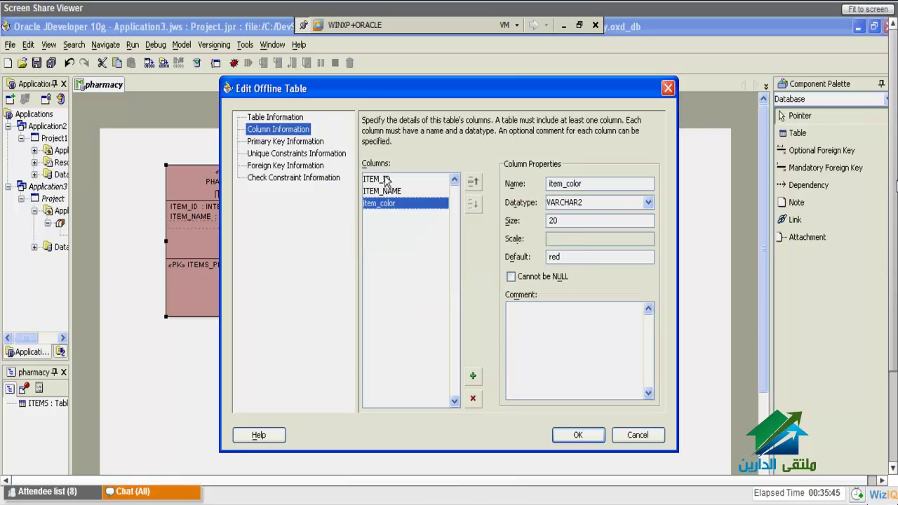
pyautogui.click(549, 270)
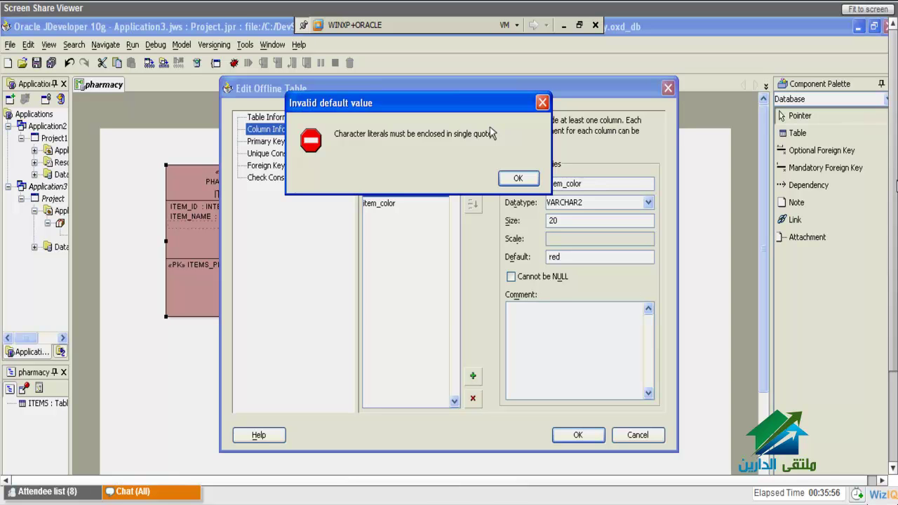
pyautogui.click(493, 180)
pyautogui.click(550, 257)
pyautogui.write("'")
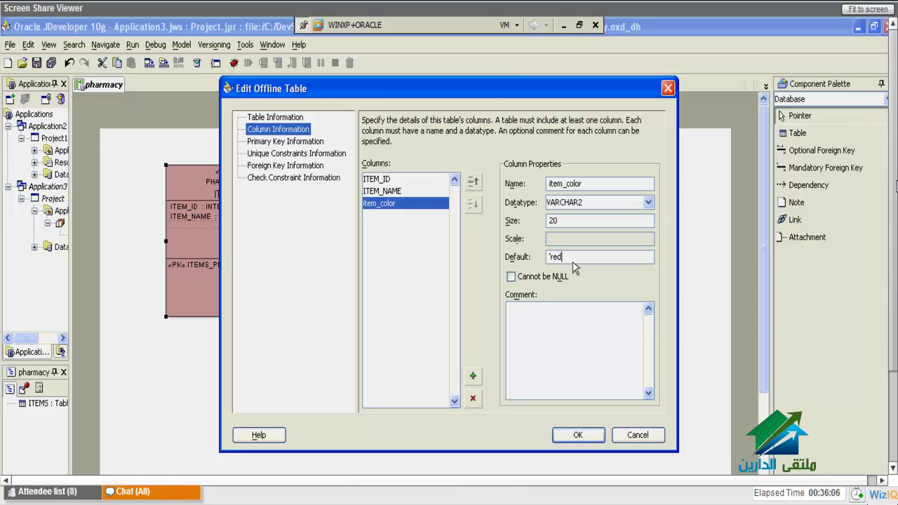
pyautogui.click(395, 179)
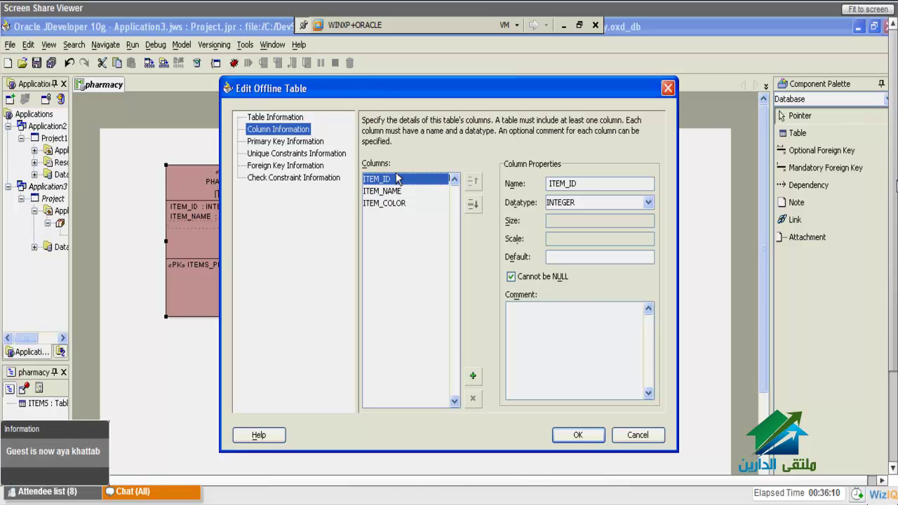
# Review the properties of the ITEM_ID, ITEM_NAME and ITEM_COLOR columns and the columns used in the primary key
pyautogui.click(535, 247)
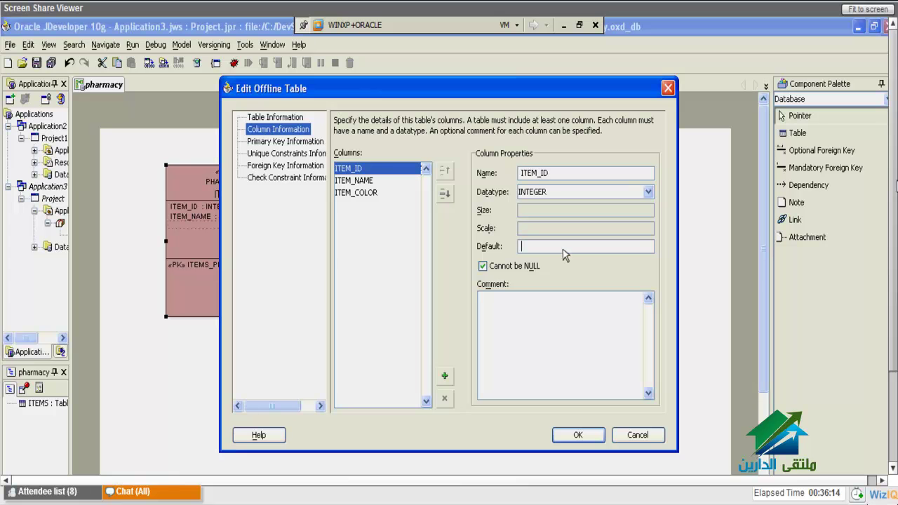
pyautogui.click(518, 333)
pyautogui.click(357, 182)
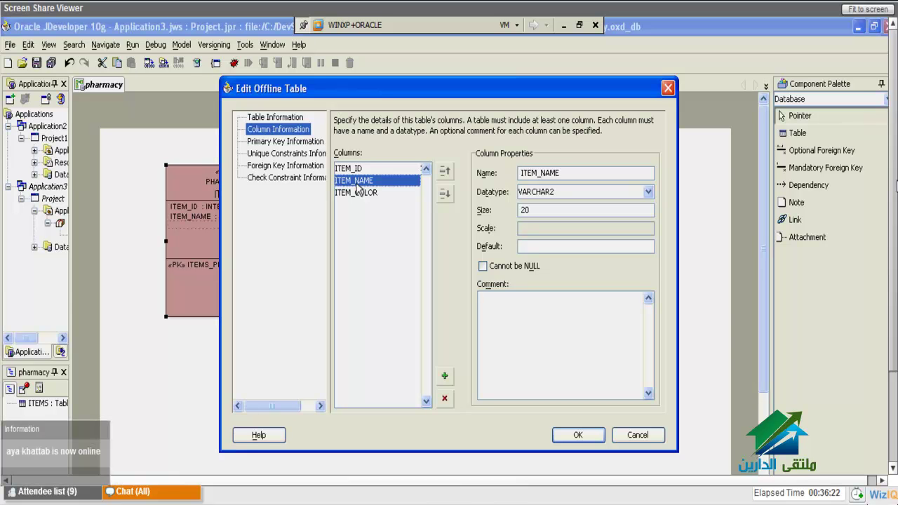
pyautogui.click(363, 193)
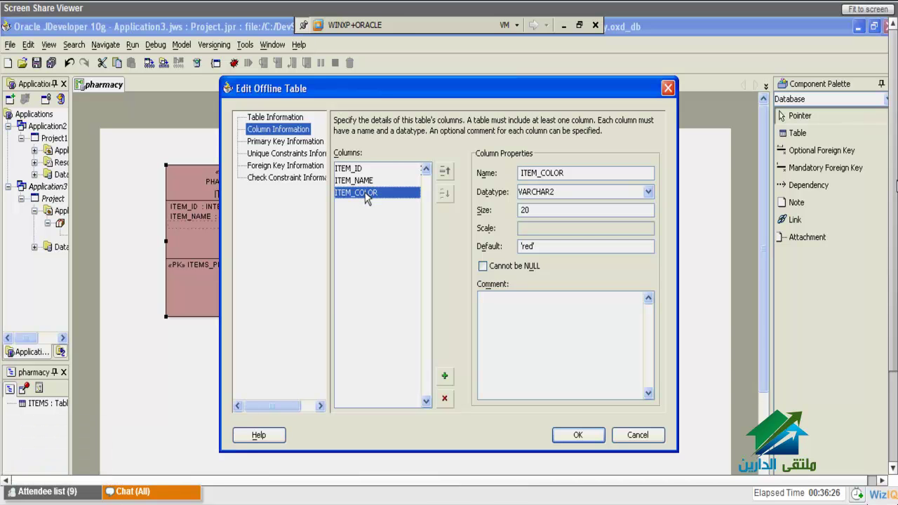
pyautogui.click(302, 143)
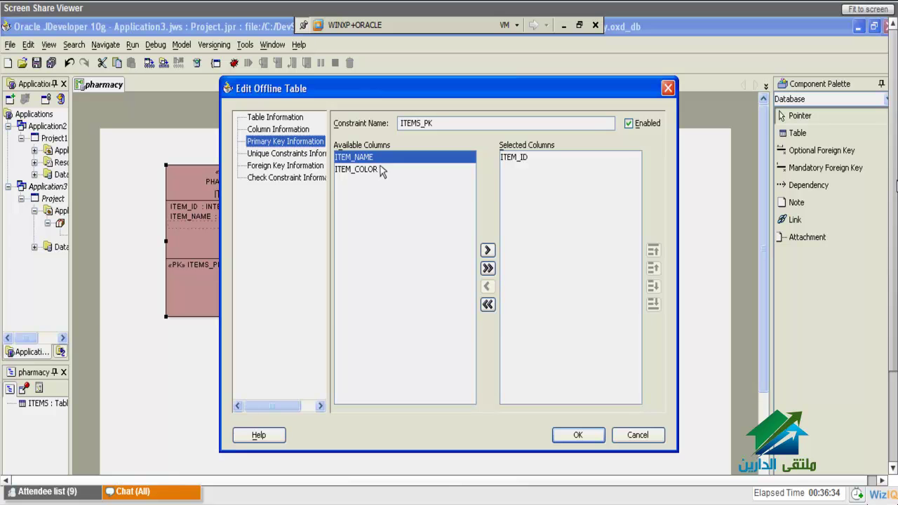
pyautogui.click(525, 158)
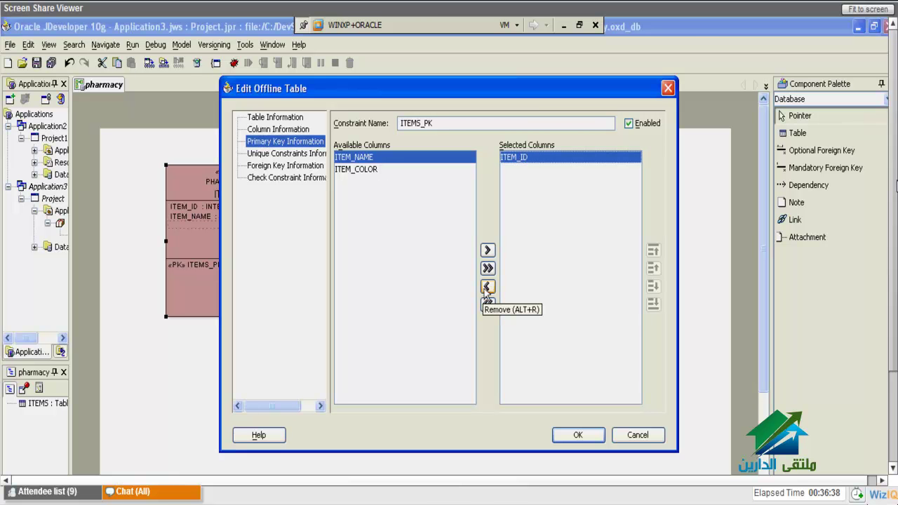
# Add a unique constraint to the ITEMS table that covers the ITEM_NAME column
pyautogui.click(270, 154)
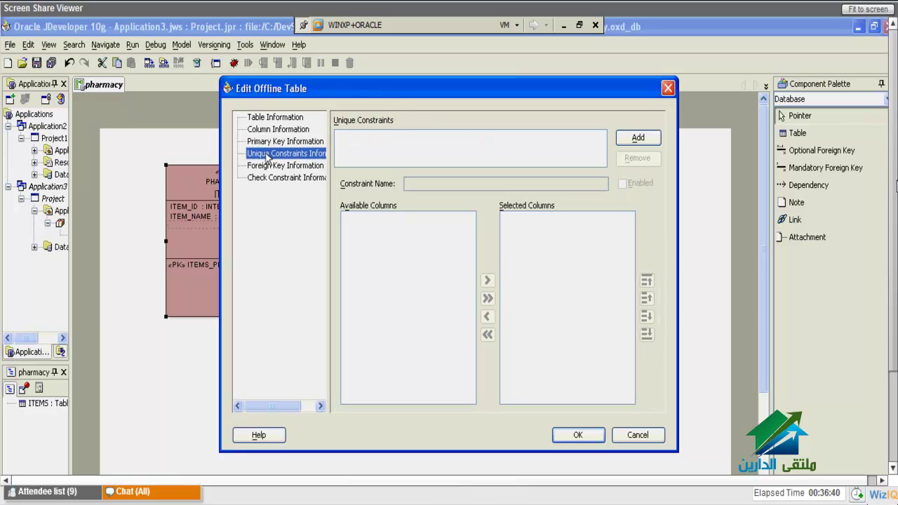
pyautogui.click(629, 140)
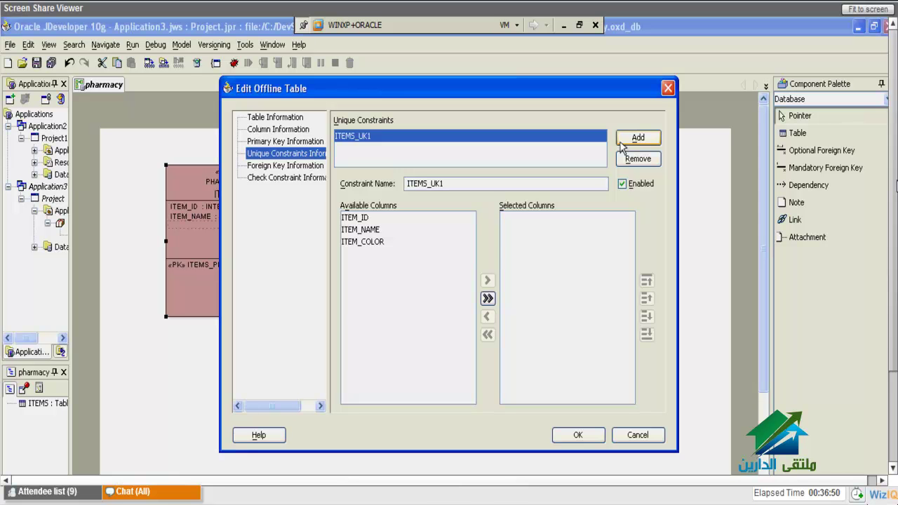
pyautogui.doubleClick(343, 231)
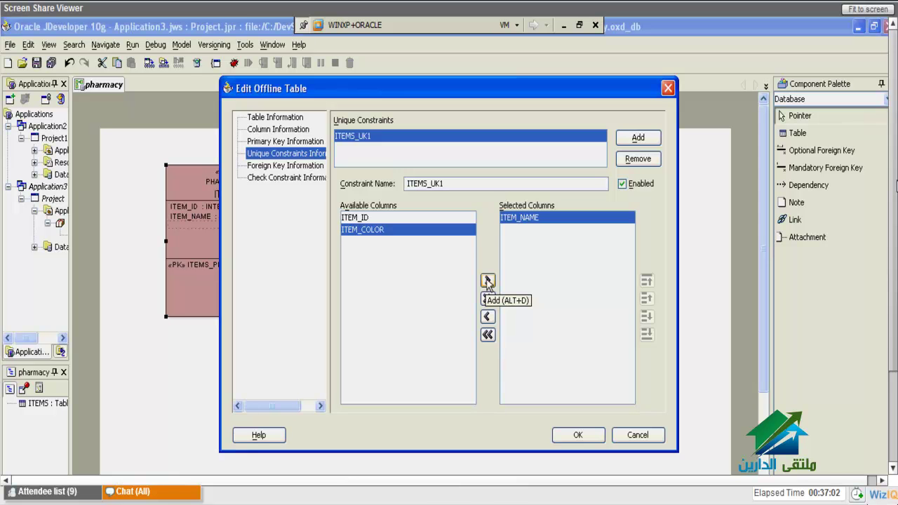
# Add a foreign key referencing the ITEMS primary key and a check constraint with the condition item_id > 10, and apply the table changes
pyautogui.click(304, 167)
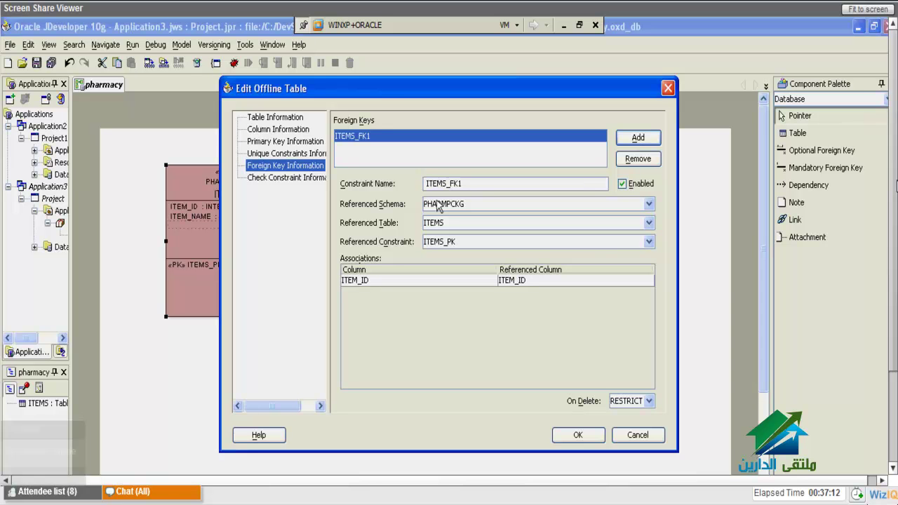
pyautogui.press('Down')
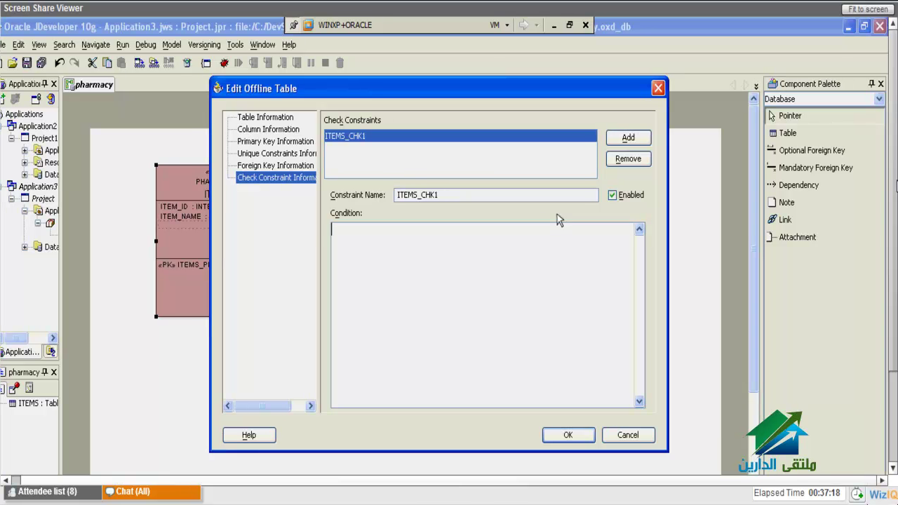
pyautogui.write('it')
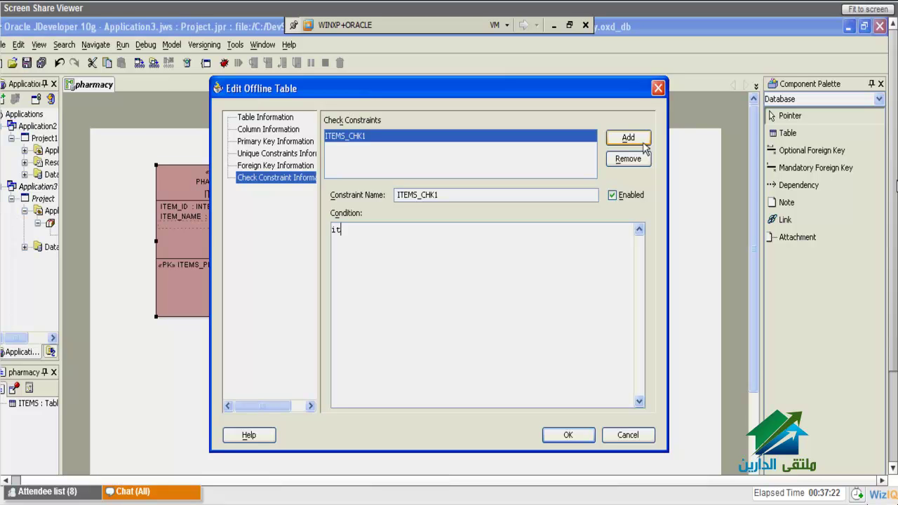
pyautogui.write('em_id >')
pyautogui.write('10')
pyautogui.click(580, 435)
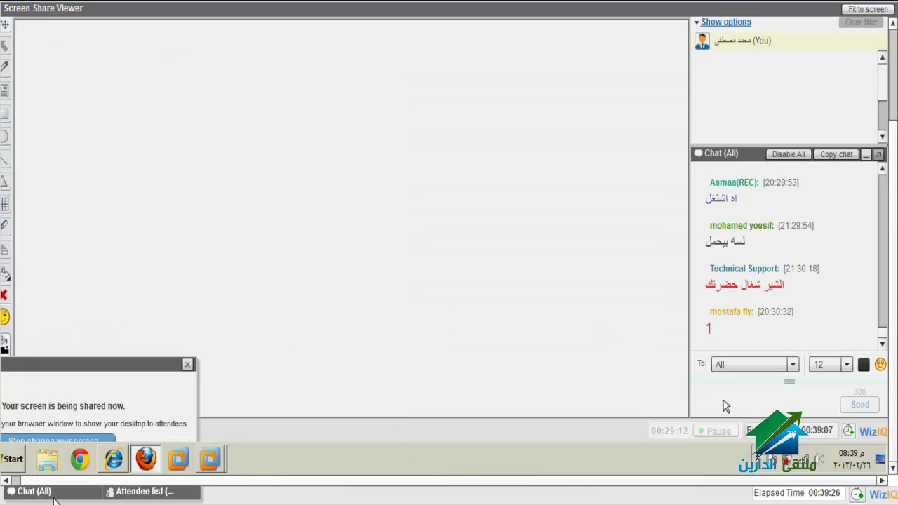
# Open the class chat, move it beside the shared screen, and send everyone the message "نفس فكرة الداتا موديلير"
pyautogui.click(54, 494)
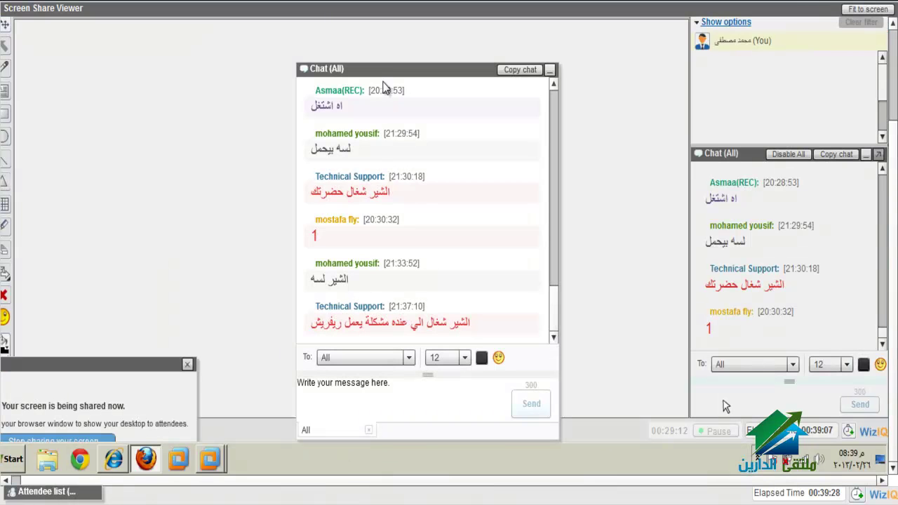
pyautogui.moveTo(386, 68); pyautogui.dragTo(716, 40)
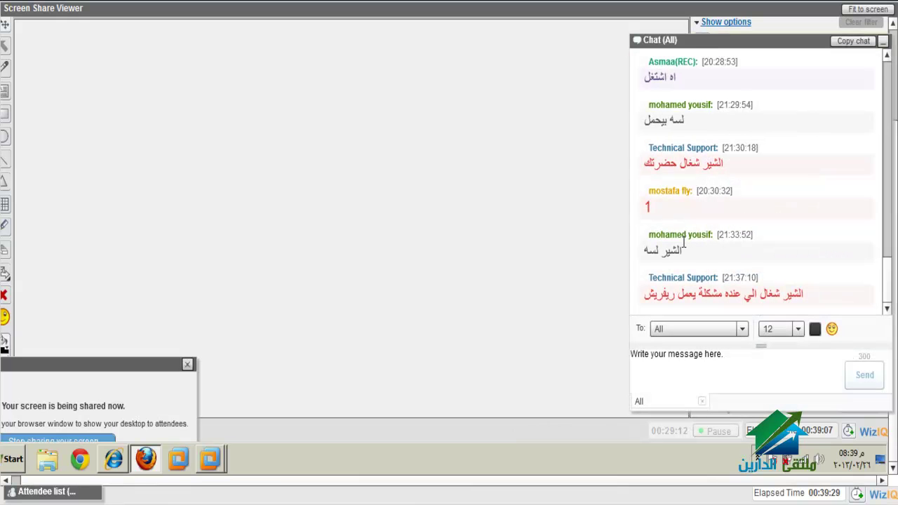
pyautogui.click(704, 365)
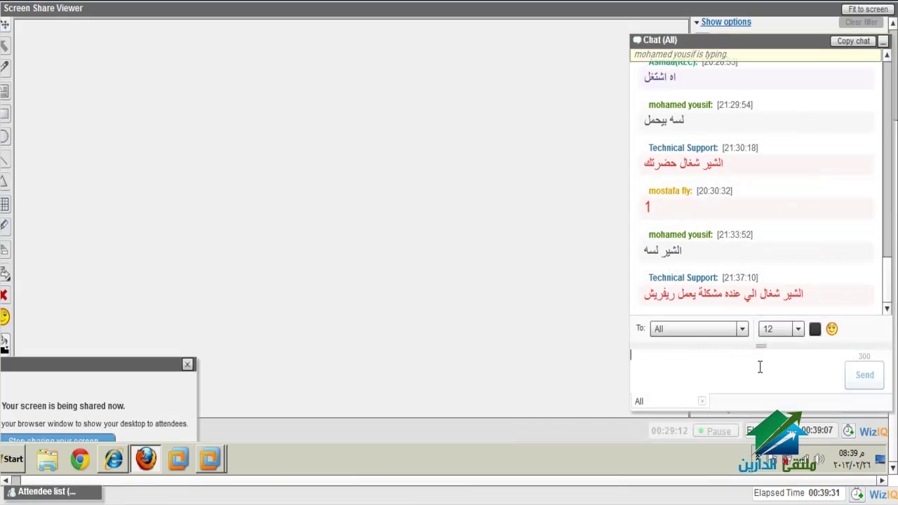
pyautogui.write('نفس فكرة')
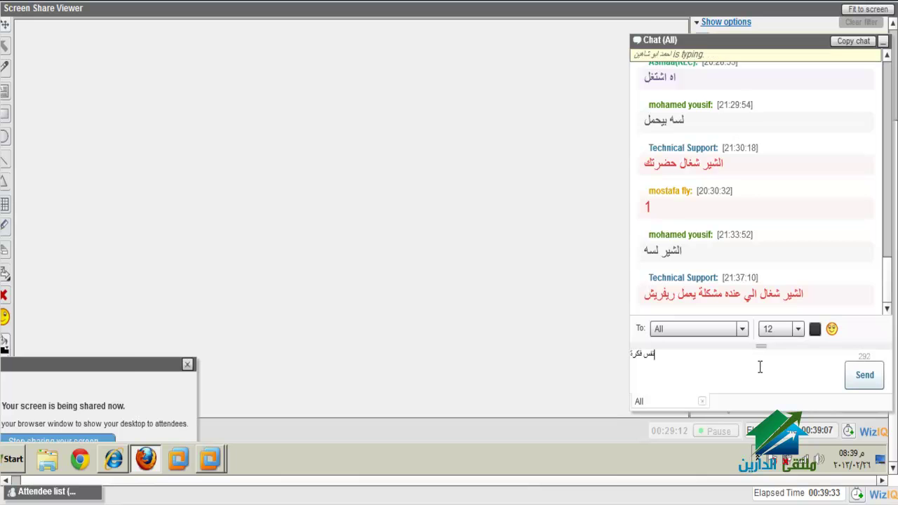
pyautogui.write(' الداتا مو')
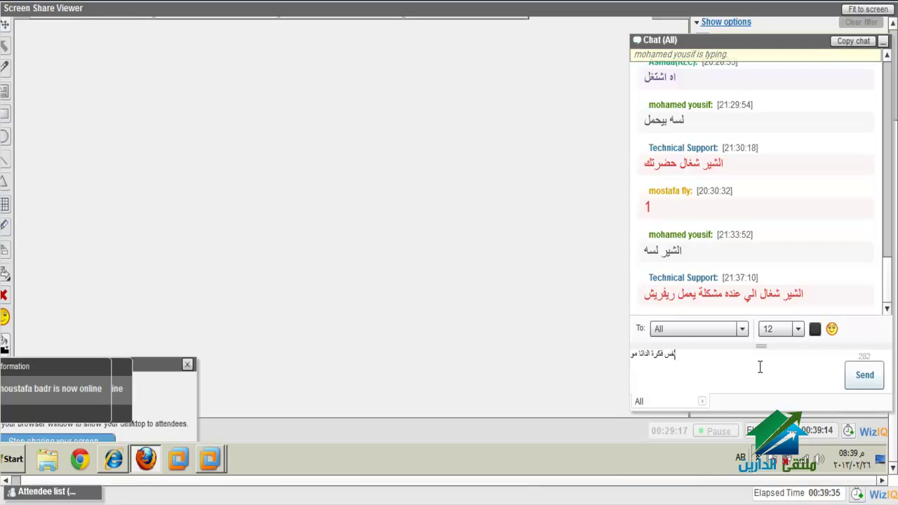
pyautogui.write('ديلي')
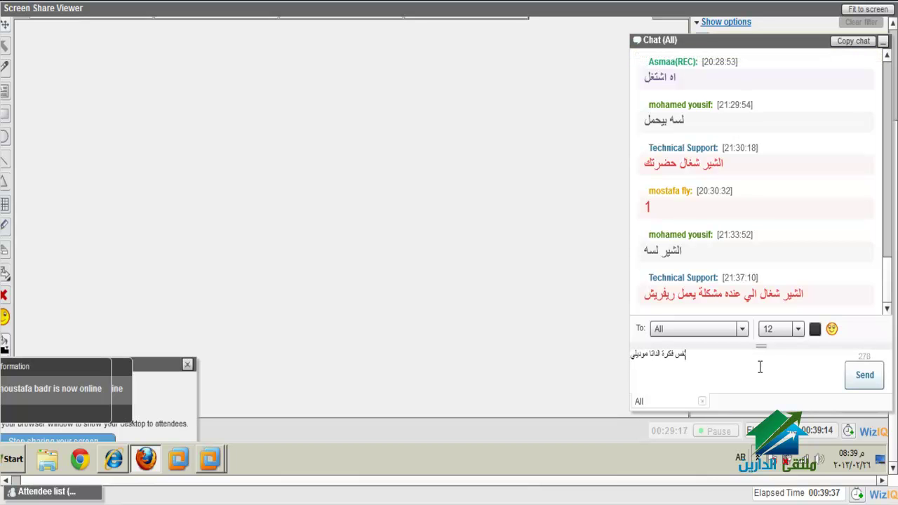
pyautogui.write('ر')
pyautogui.click(860, 375)
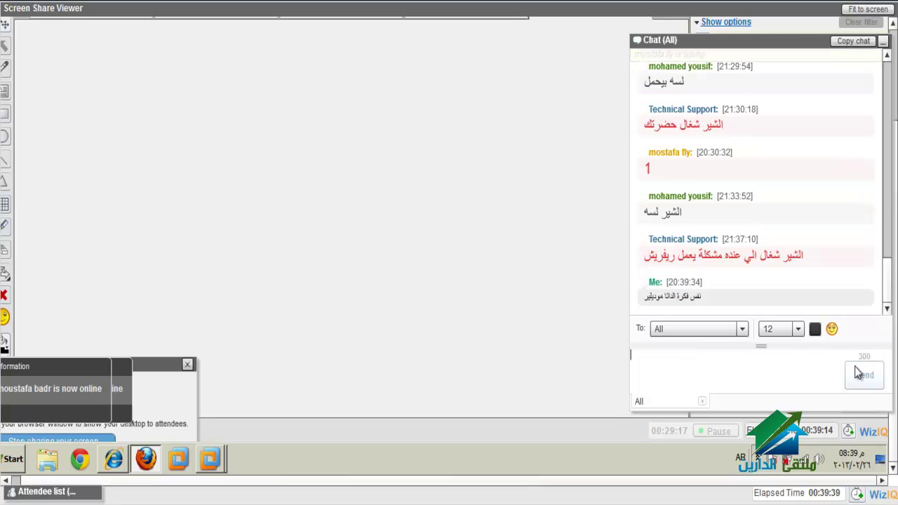
# Set the chat text size to 18 and make the floating chat window narrower
pyautogui.click(799, 329)
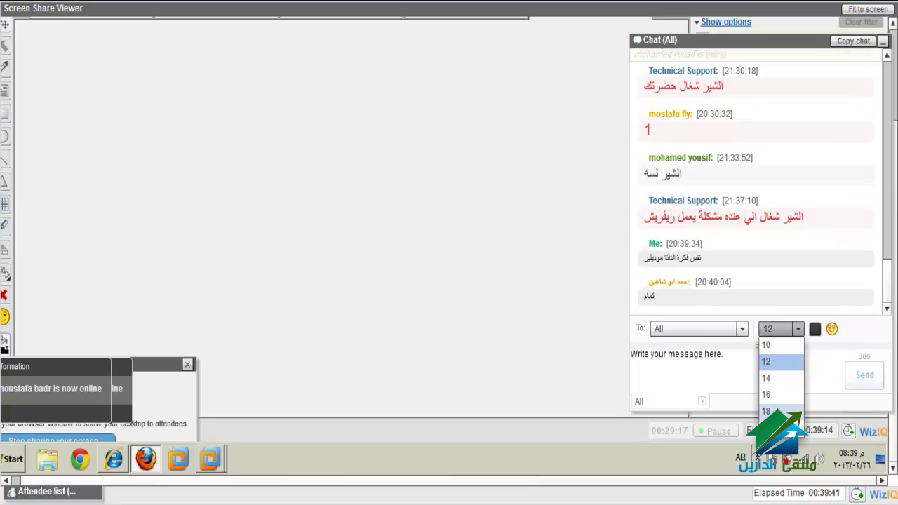
pyautogui.click(766, 411)
pyautogui.moveTo(627, 187); pyautogui.dragTo(684, 197)
pyautogui.click(752, 357)
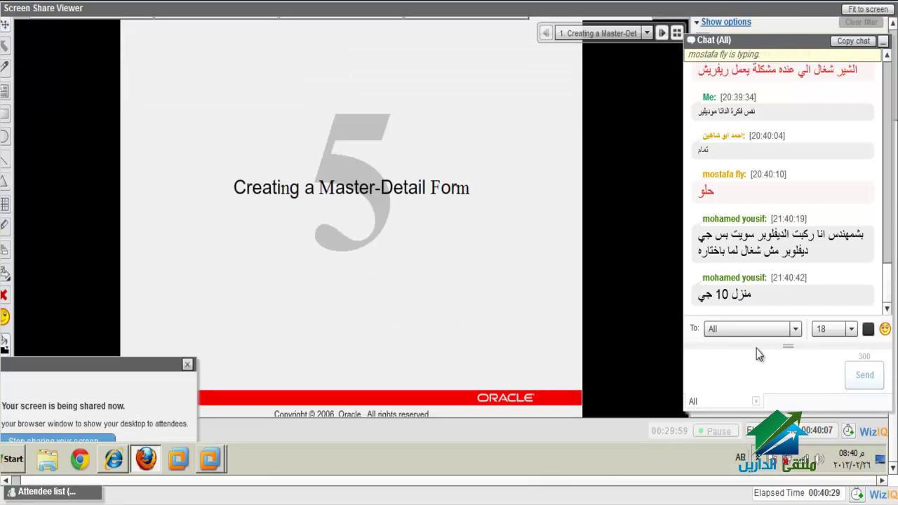
# Minimize the floating chat and read the students' latest messages in the shared class window
pyautogui.click(883, 43)
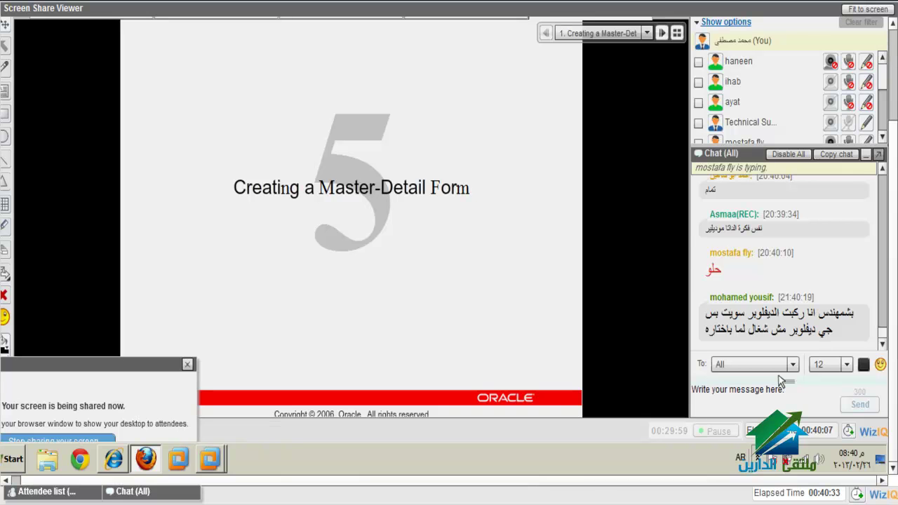
pyautogui.scroll(3, 779, 379)
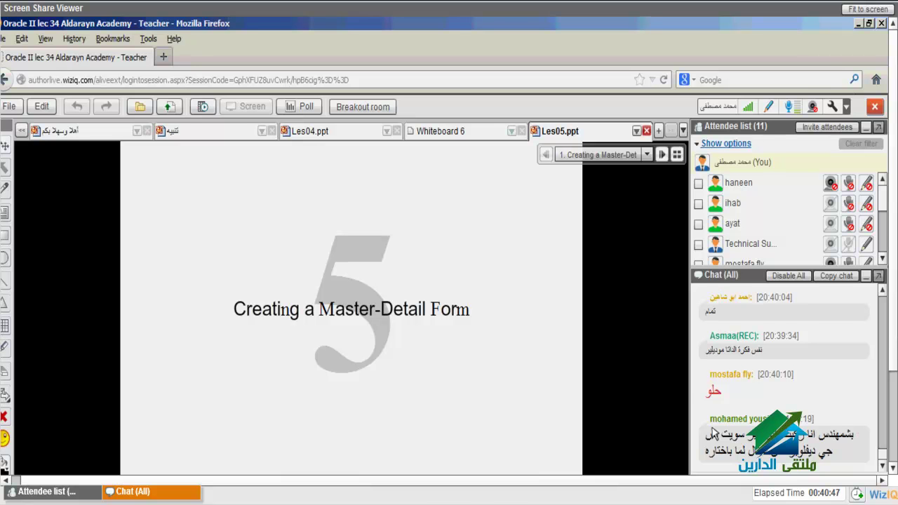
pyautogui.scroll(-3, 711, 422)
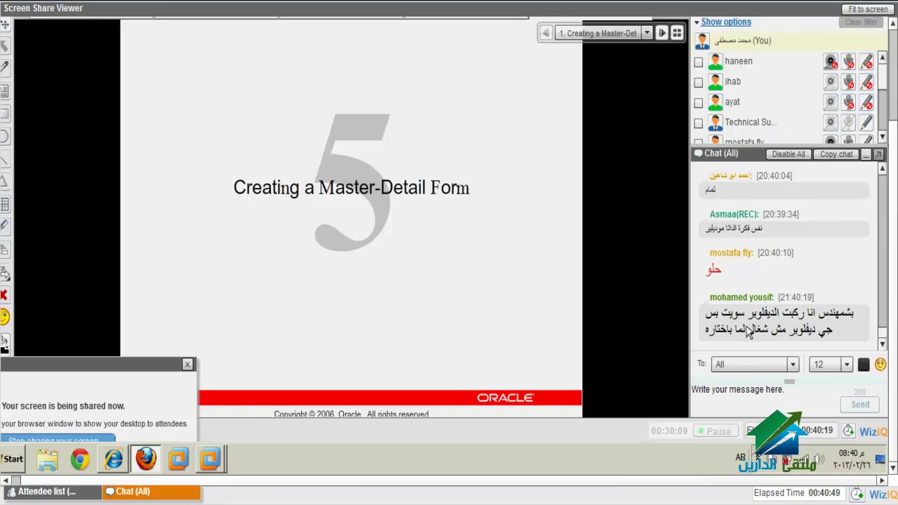
pyautogui.scroll(3, 535, 183)
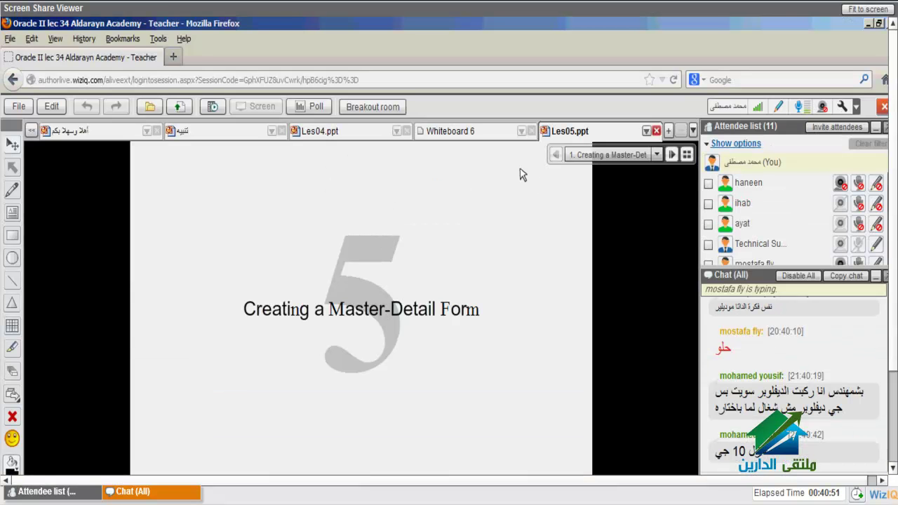
# Minimize the router page in Internet Explorer and switch to JDeveloper in the WINXP+ORACLE virtual machine
pyautogui.hotkey('alt', 'Tab')
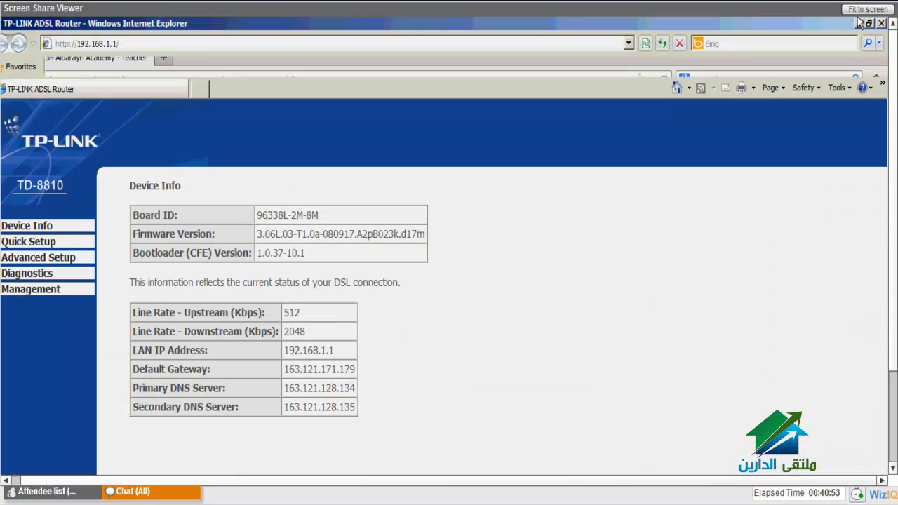
pyautogui.click(858, 23)
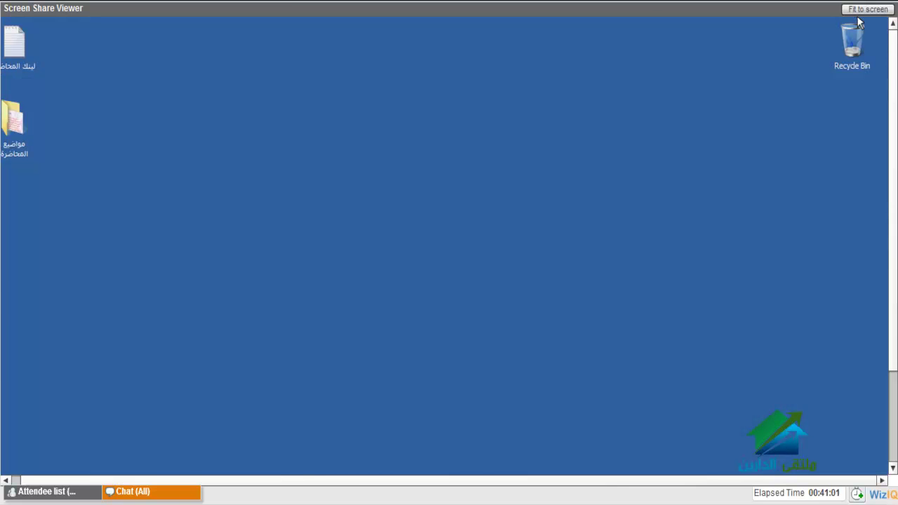
pyautogui.hotkey('alt', 'Tab')
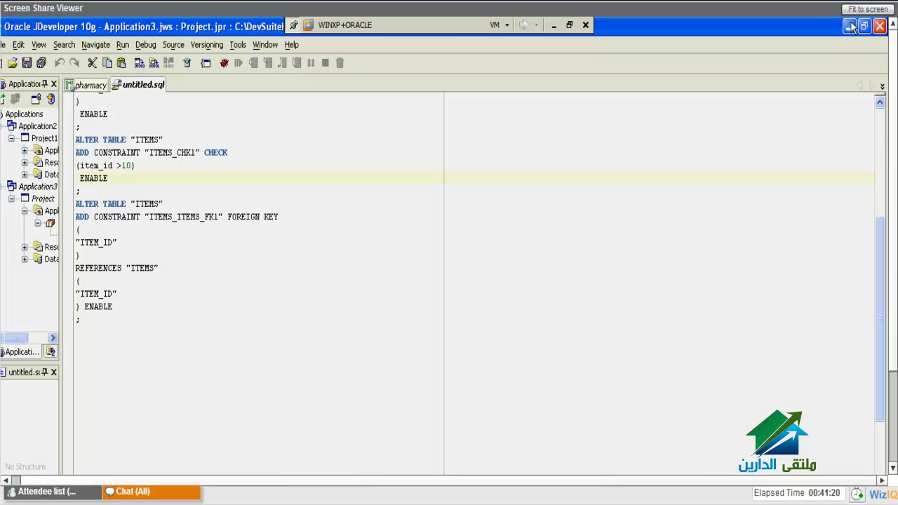
# Close Oracle JDeveloper in the virtual machine and launch Schemester from the desktop
pyautogui.click(851, 26)
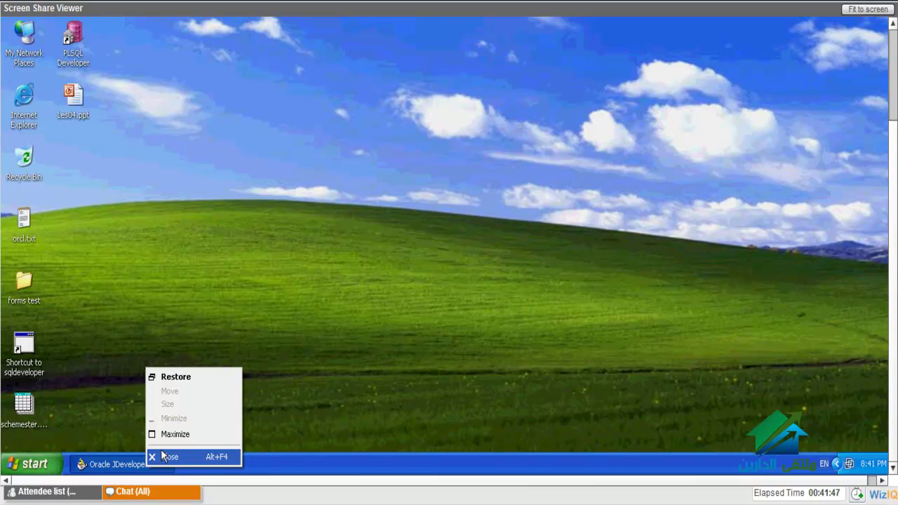
pyautogui.click(169, 457)
pyautogui.click(24, 406)
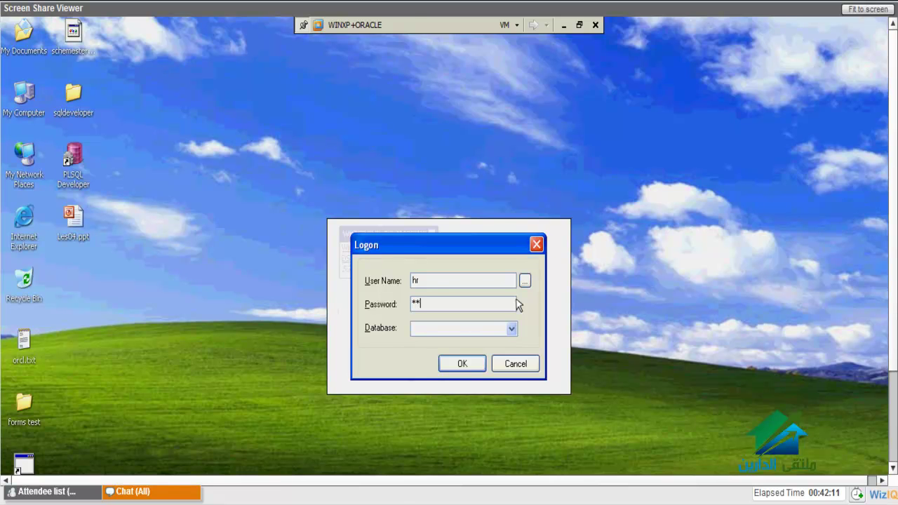
# Try to log on to the database in Schemester with user name hr and the account password
pyautogui.press('Return')
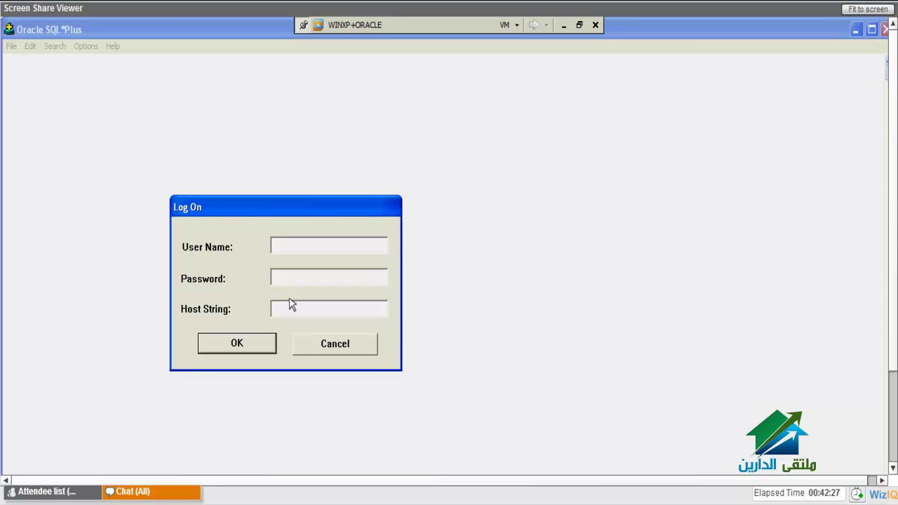
pyautogui.press('Escape')
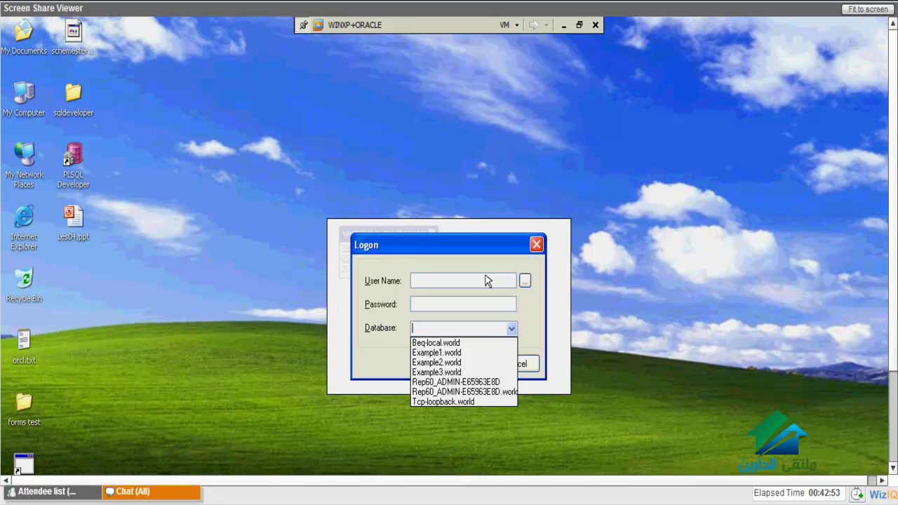
pyautogui.click(488, 281)
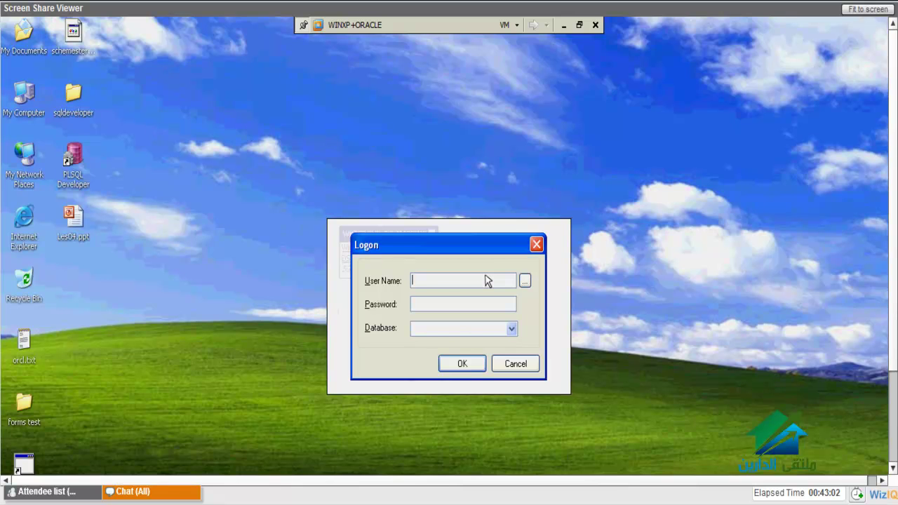
pyautogui.press('Escape')
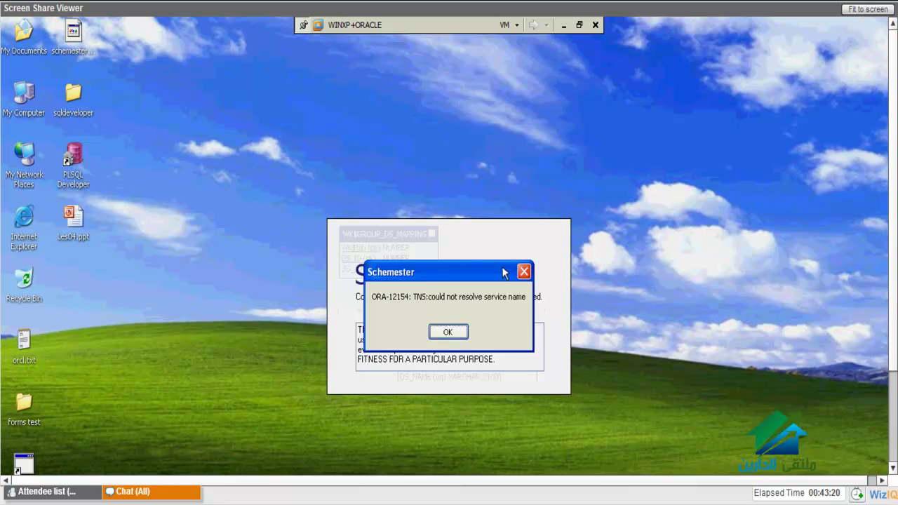
pyautogui.press('Return')
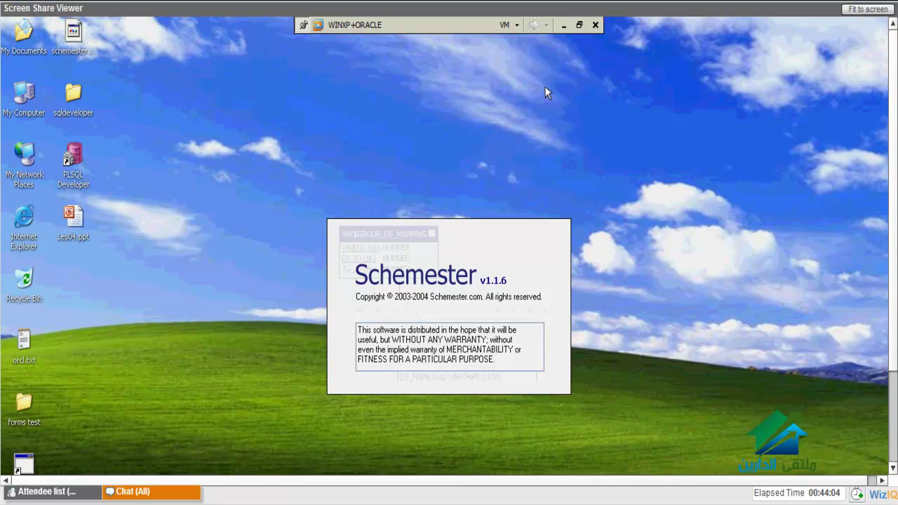
pyautogui.rightClick(286, 324)
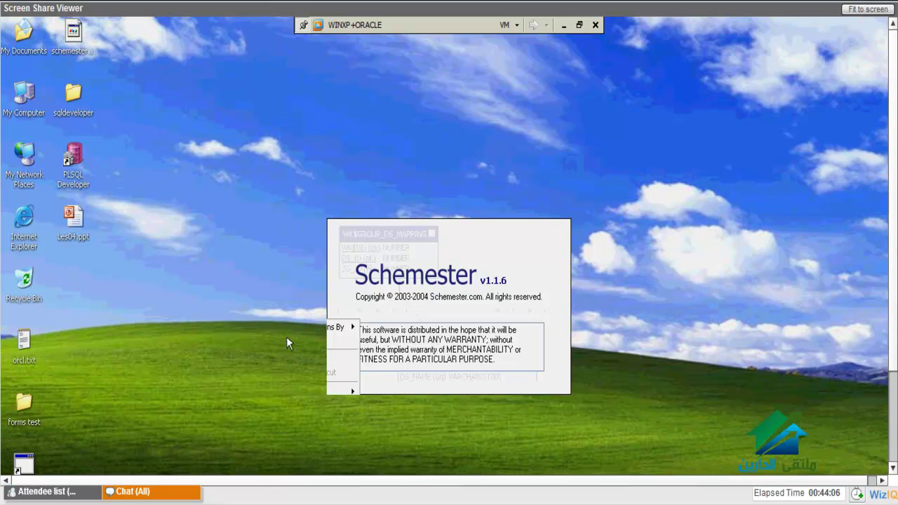
# Switch back to the class in Firefox and sketch a box and a downward arrow above the "Creating a Master-Detail Form" title
pyautogui.hotkey('alt', 'Tab')
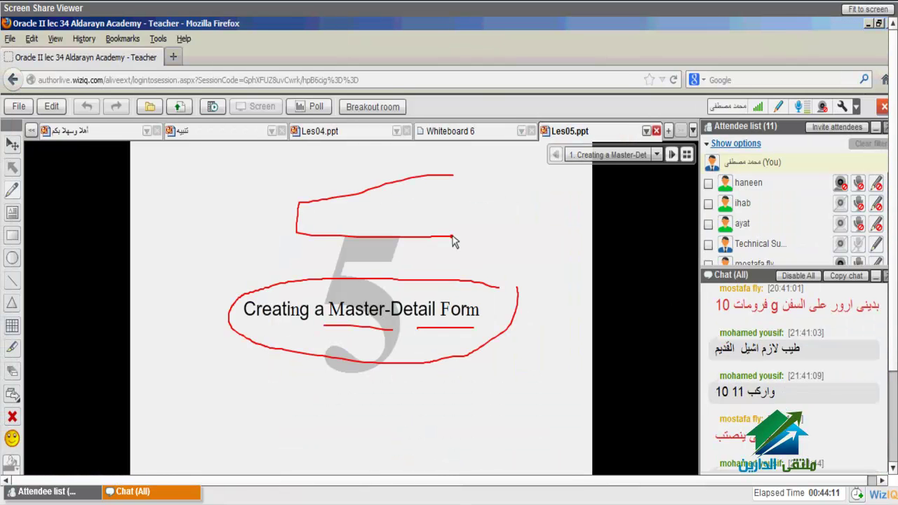
pyautogui.moveTo(452, 176); pyautogui.dragTo(465, 235)
pyautogui.moveTo(504, 229); pyautogui.dragTo(495, 265)
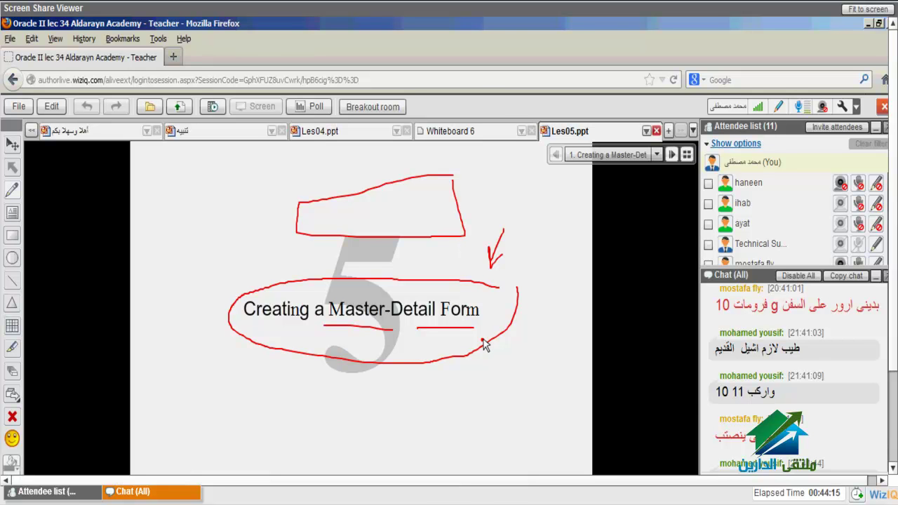
# Look through the Les05.ppt slide list, advance to the Objectives slide, and underline "data blocks" and "relationships" in red
pyautogui.click(655, 154)
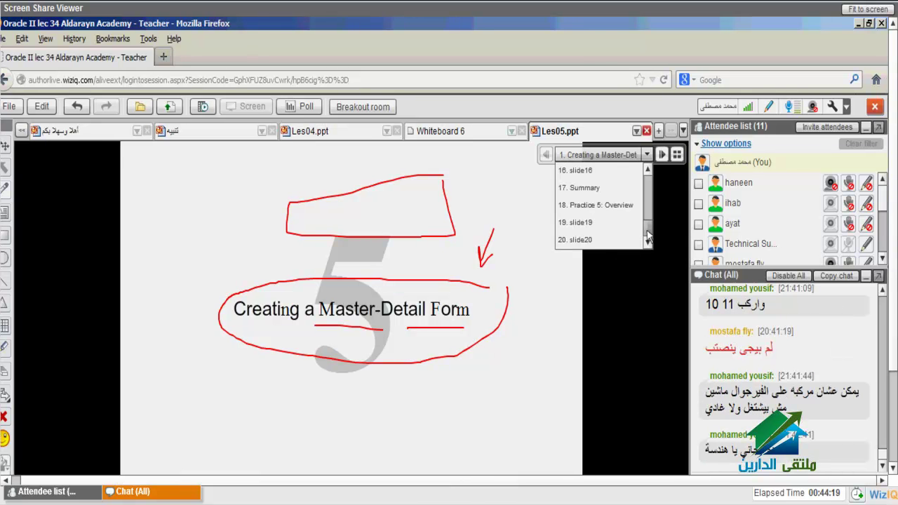
pyautogui.moveTo(647, 238); pyautogui.dragTo(647, 171)
pyautogui.click(662, 154)
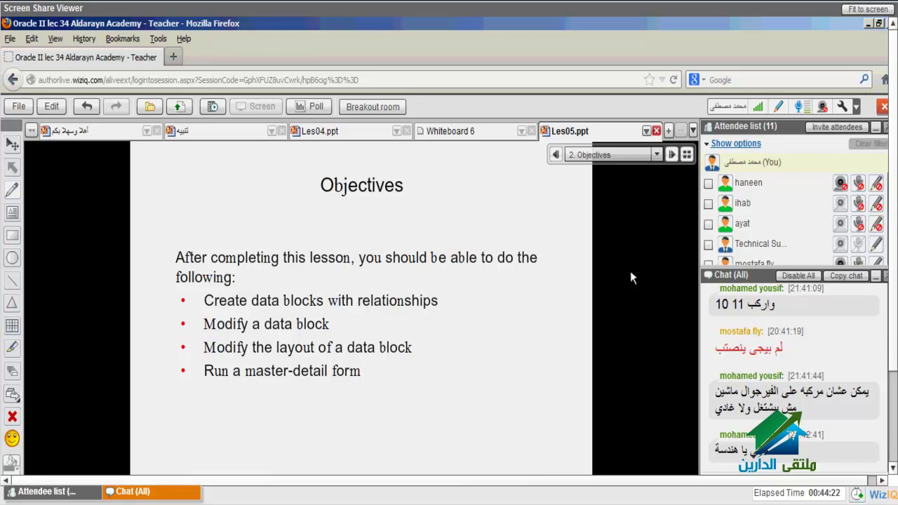
pyautogui.moveTo(251, 309); pyautogui.dragTo(303, 309)
pyautogui.moveTo(349, 313); pyautogui.dragTo(432, 314)
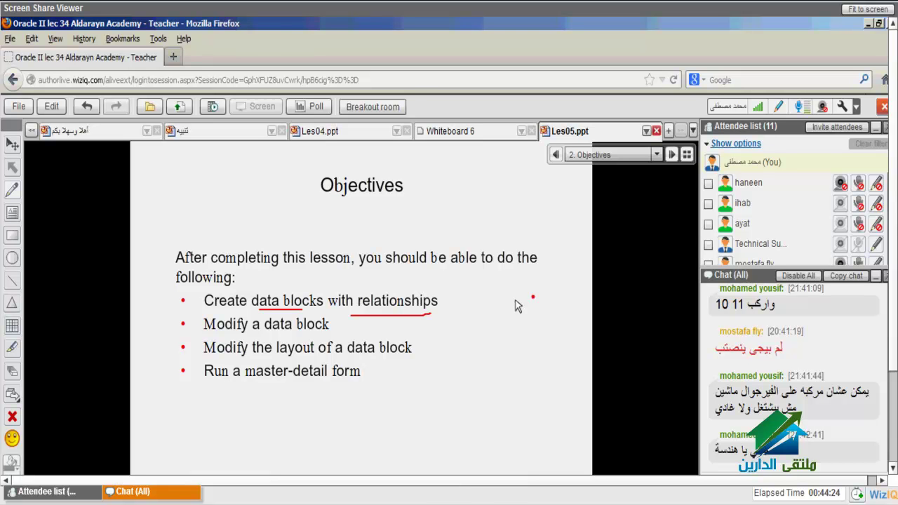